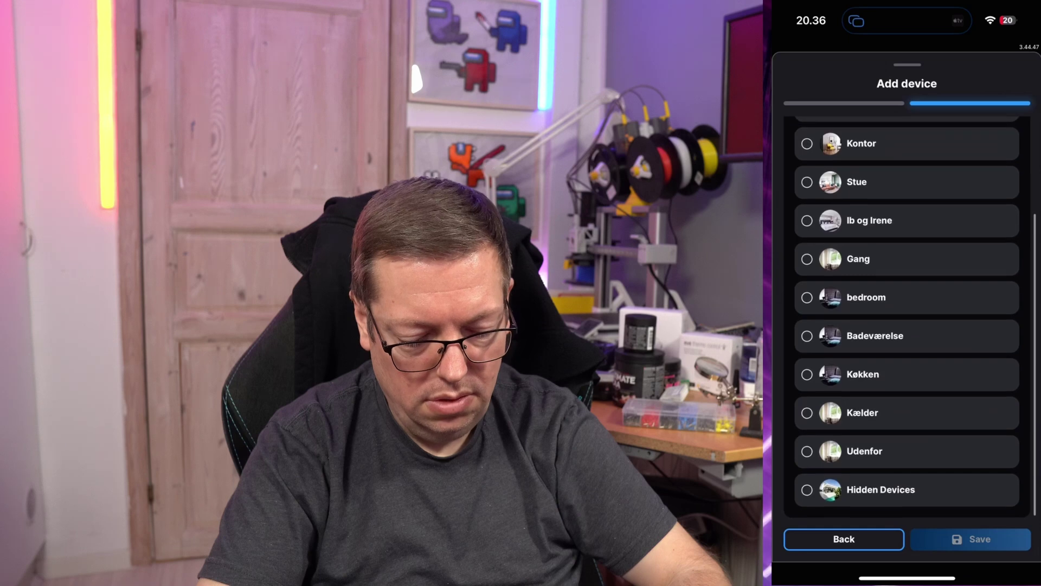
Save the new device in the Køkken room and set the Køkken LED panel's brightness to 71%.
{"action": "left_click", "coordinate": [906, 374]}
{"action": "left_click", "coordinate": [971, 539]}
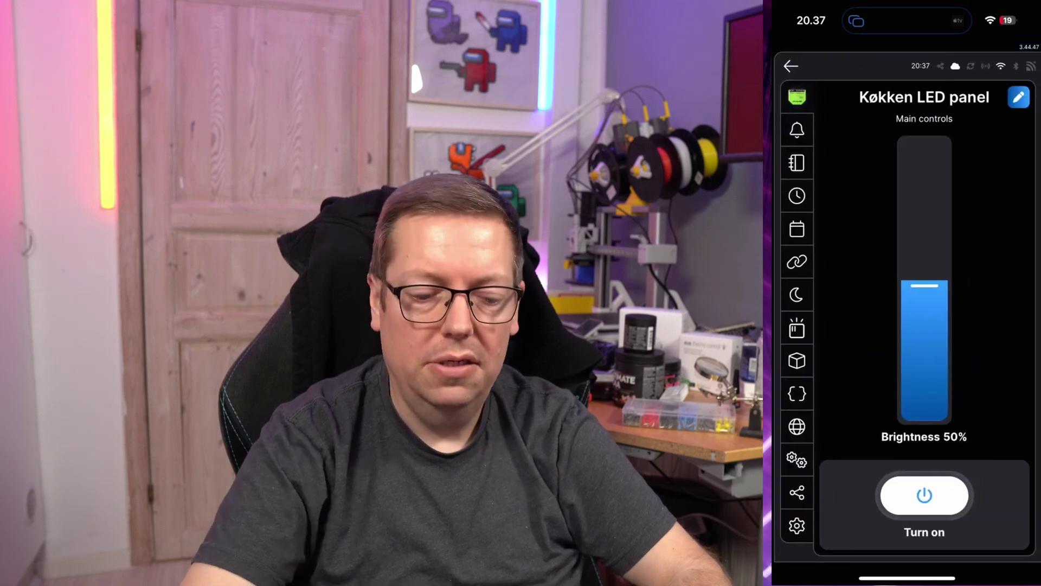
{"action": "left_click_drag", "start_coordinate": [925, 282], "coordinate": [924, 222]}
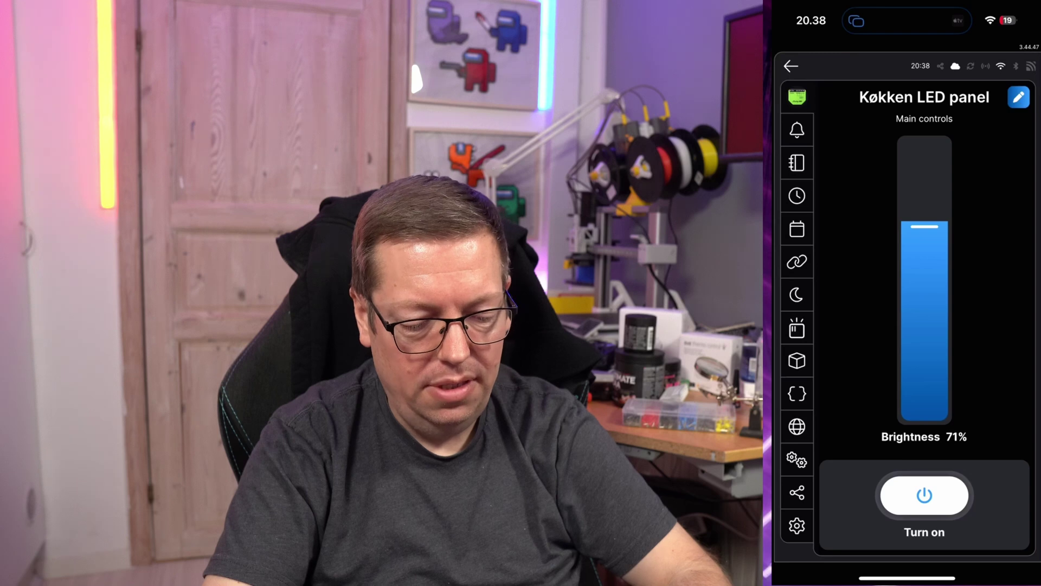
{"action": "left_click", "coordinate": [797, 163]}
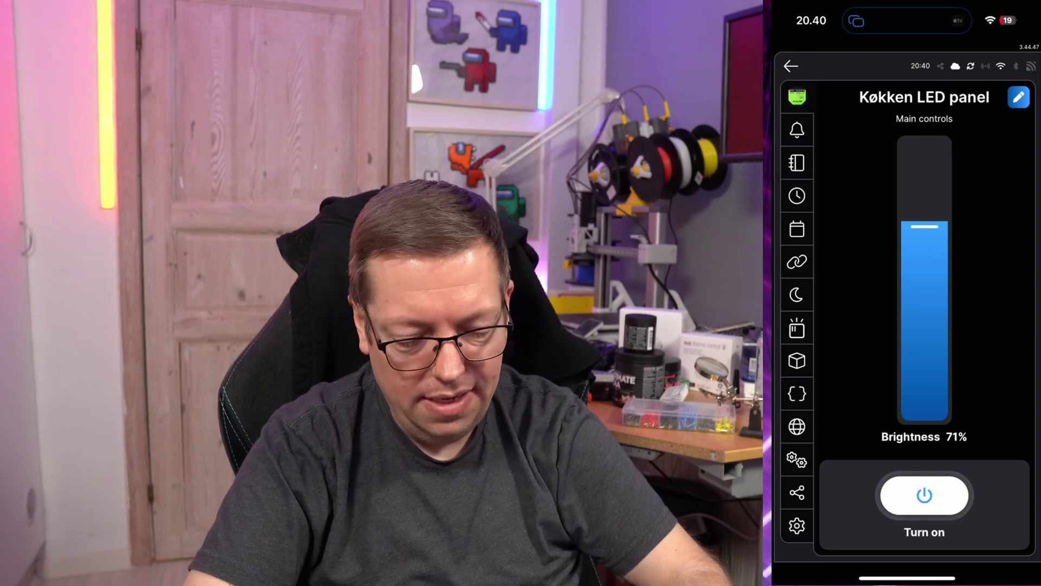
Update the Køkken LED panel's firmware to the available stable version 1.5.1.
{"action": "left_click", "coordinate": [796, 525]}
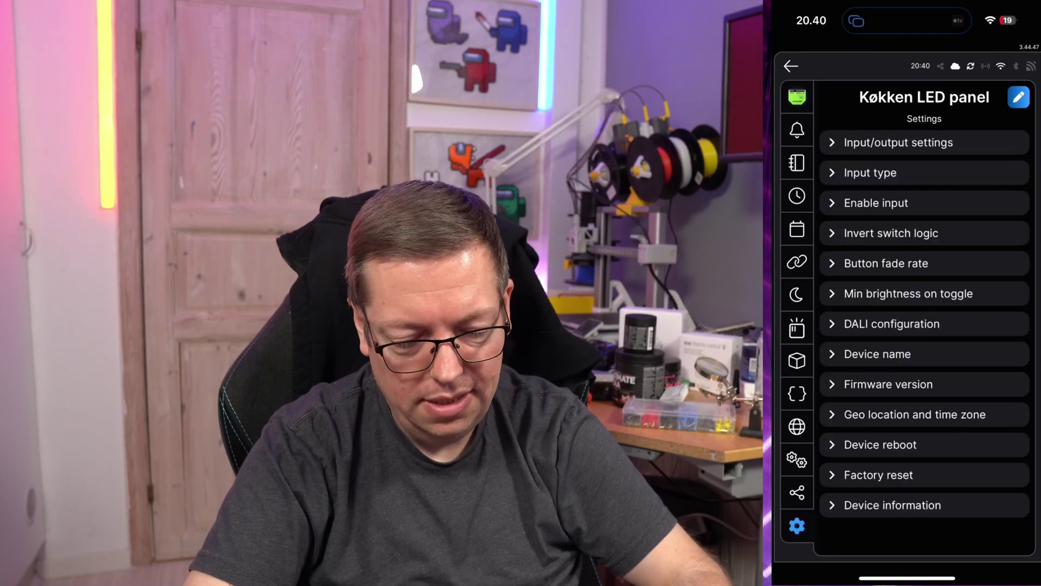
{"action": "left_click", "coordinate": [889, 384]}
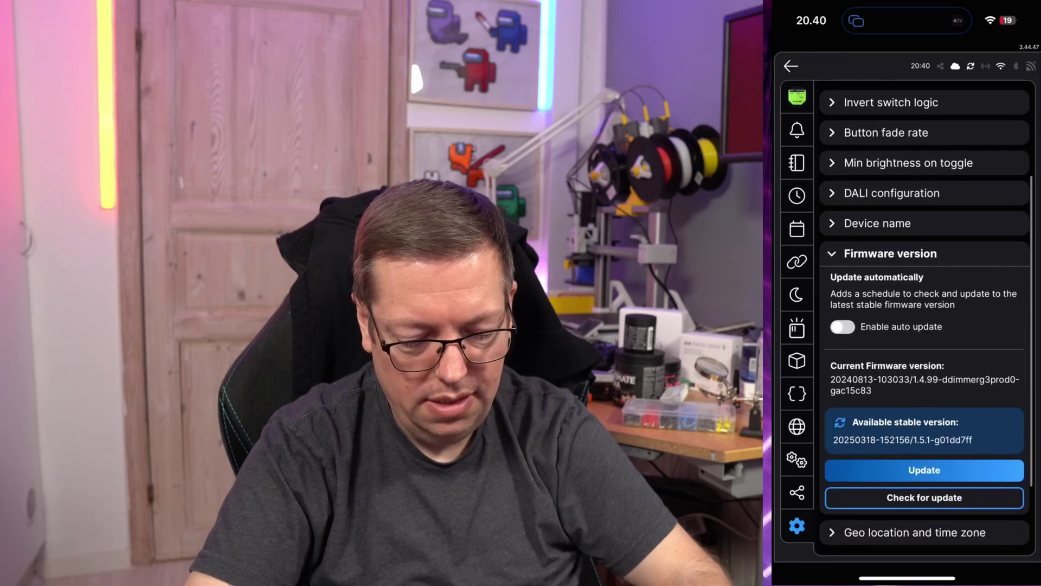
{"action": "left_click", "coordinate": [925, 469]}
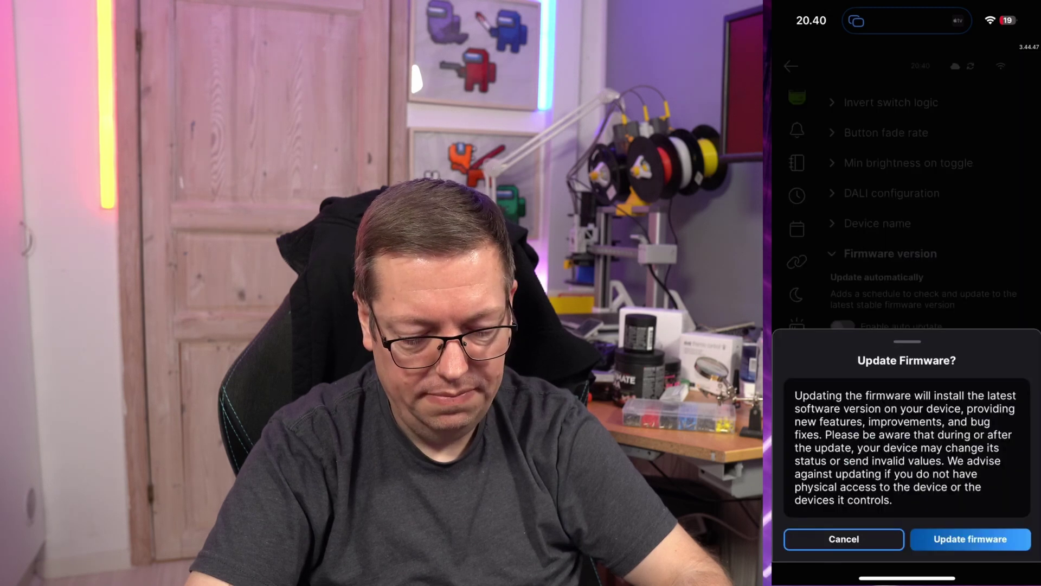
{"action": "left_click", "coordinate": [970, 539]}
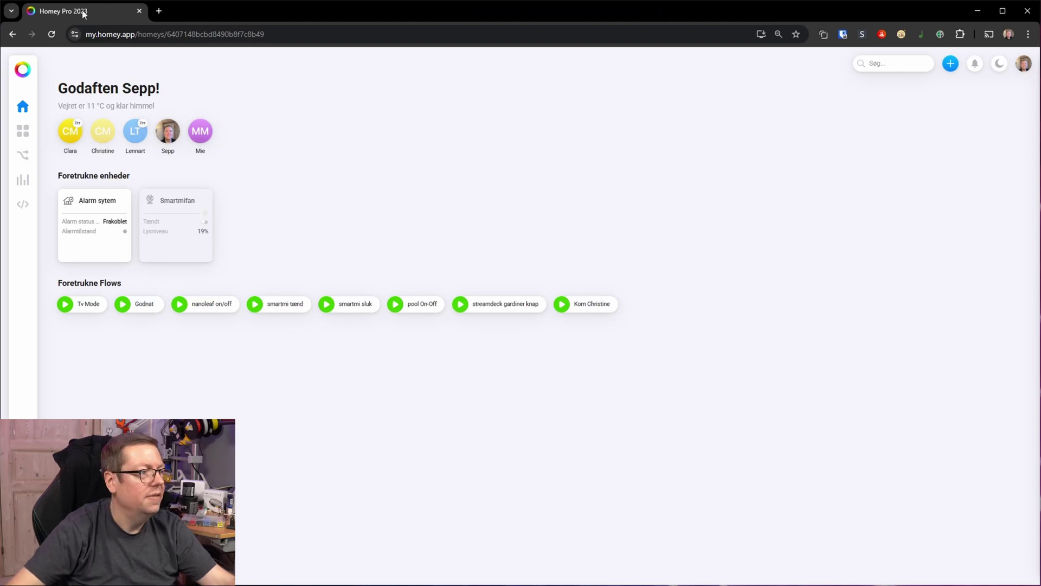
Switch to the Homey web app and run the pairing wizard for any Shelly WiFi device from the devices overview.
{"action": "left_click", "coordinate": [23, 130]}
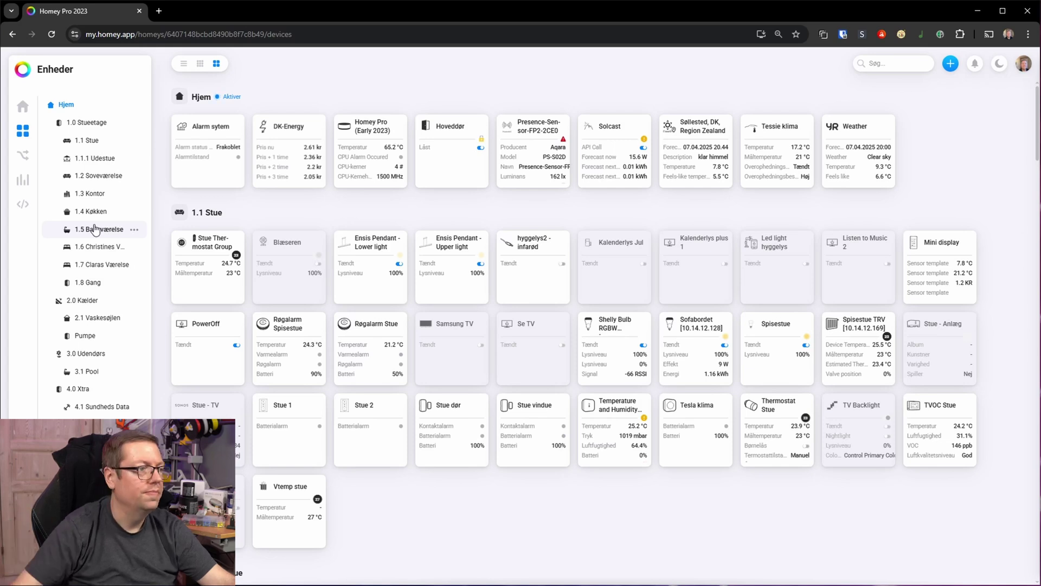
{"action": "scroll", "coordinate": [465, 186], "scroll_direction": "down", "scroll_amount": 2}
{"action": "left_click", "coordinate": [950, 64]}
{"action": "left_click", "coordinate": [943, 88]}
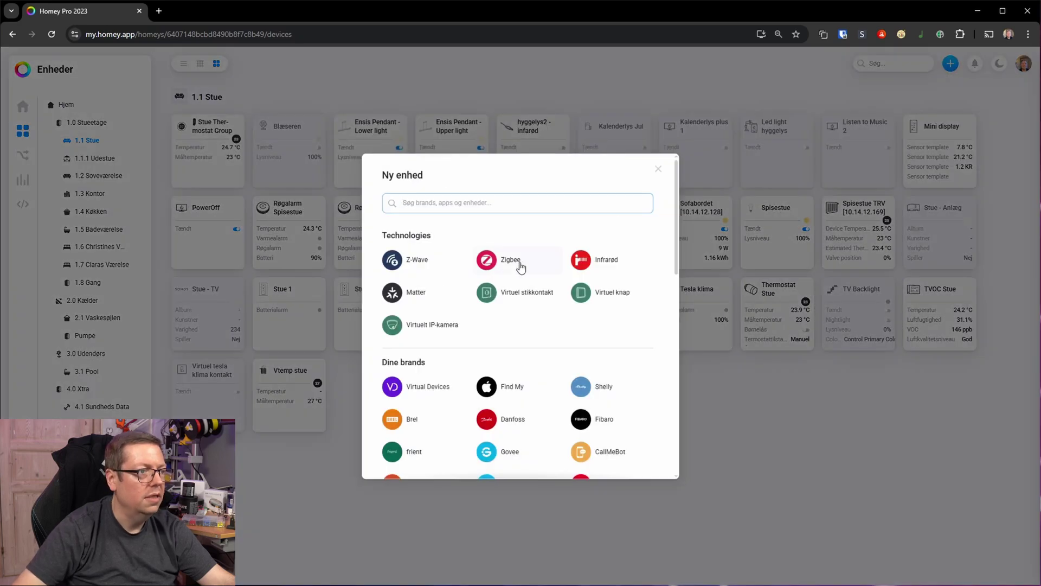
{"action": "left_click", "coordinate": [515, 264]}
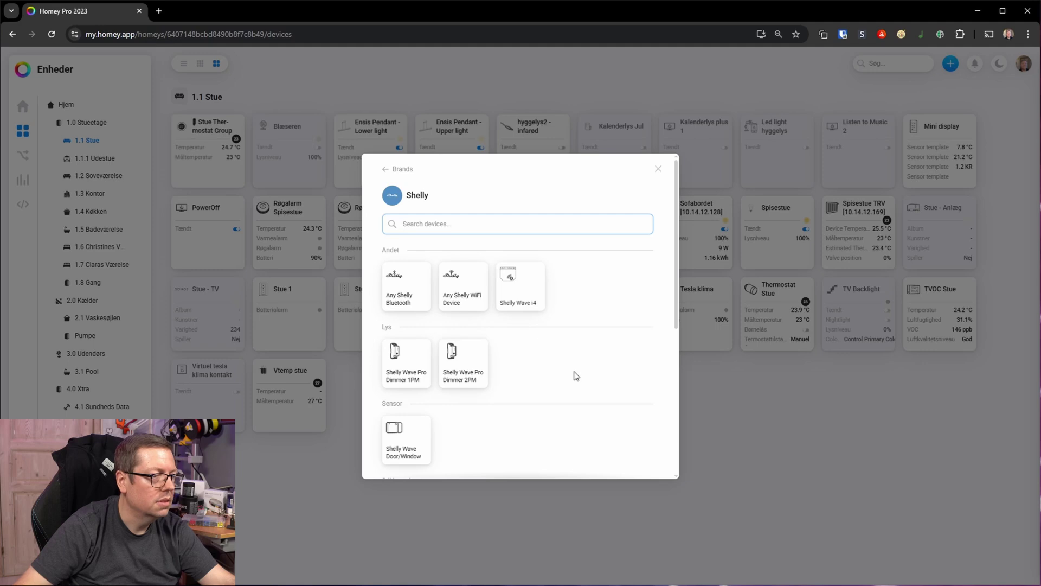
{"action": "left_click", "coordinate": [465, 307]}
{"action": "left_click", "coordinate": [515, 464]}
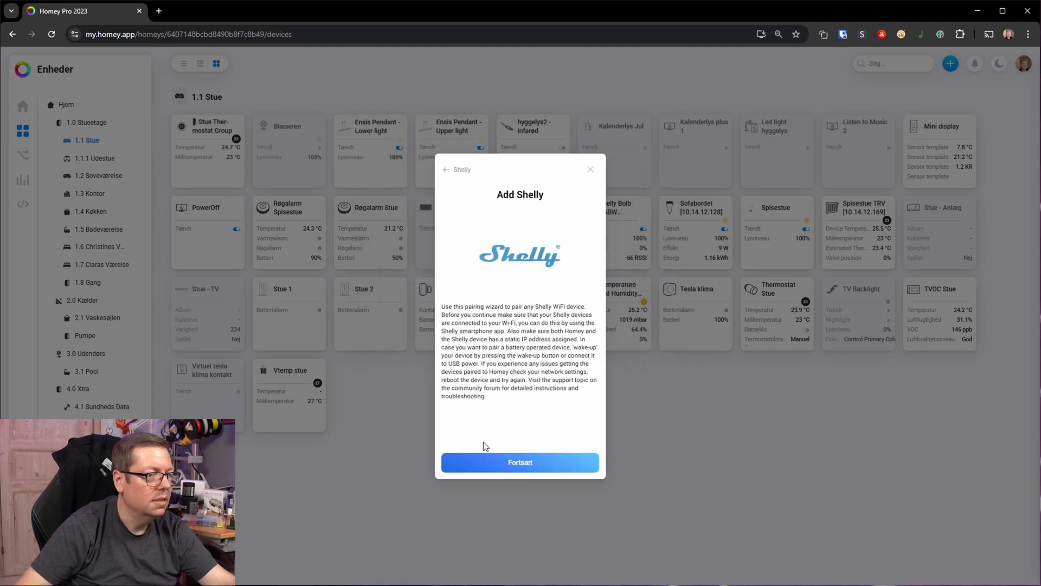
{"action": "left_click", "coordinate": [496, 462]}
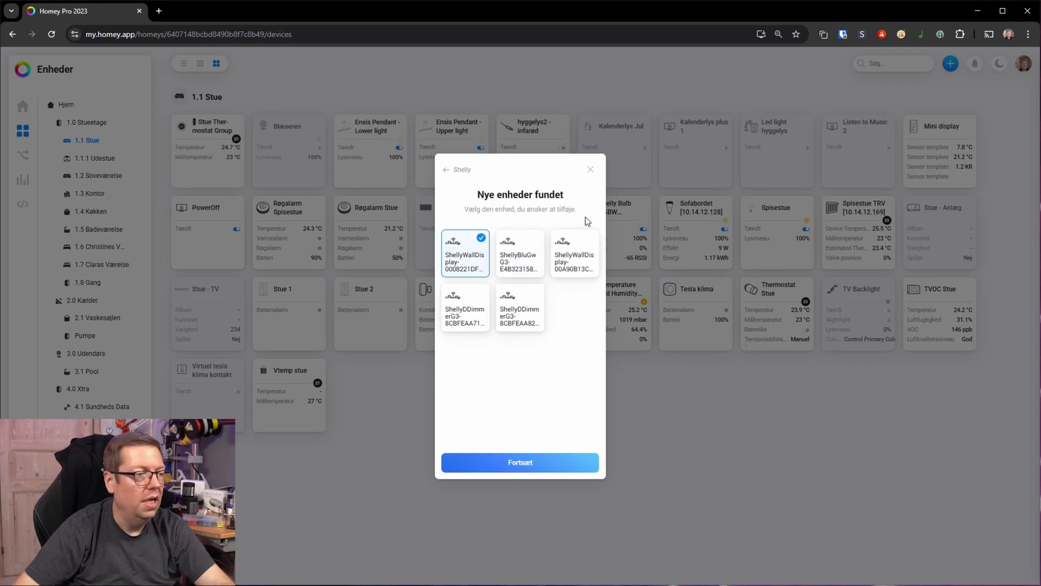
Add the first ShellyDDimmerG3 from the discovered devices, using the default icon.
{"action": "left_click", "coordinate": [468, 320]}
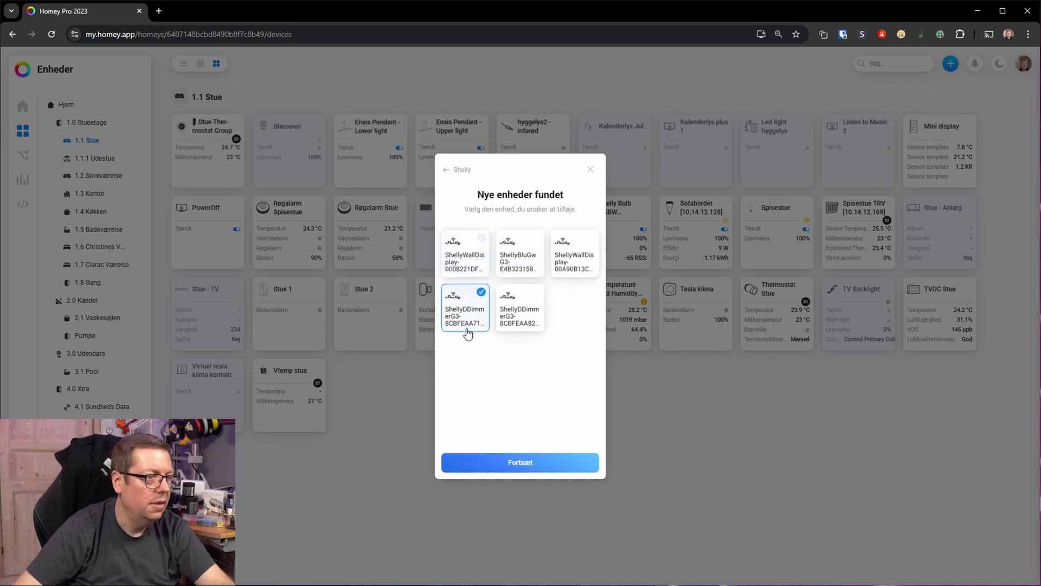
{"action": "left_click", "coordinate": [499, 460]}
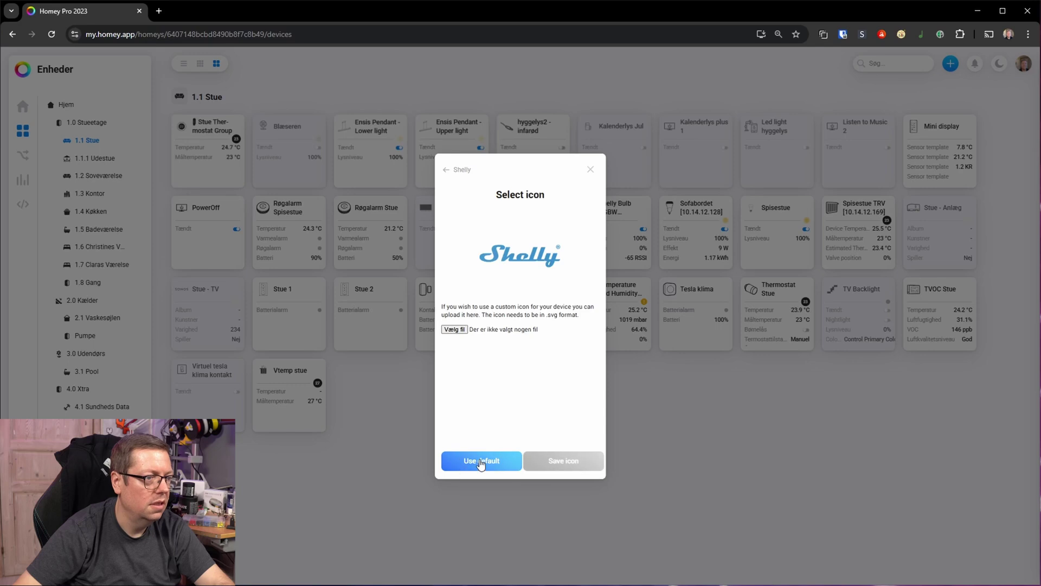
{"action": "left_click", "coordinate": [481, 463]}
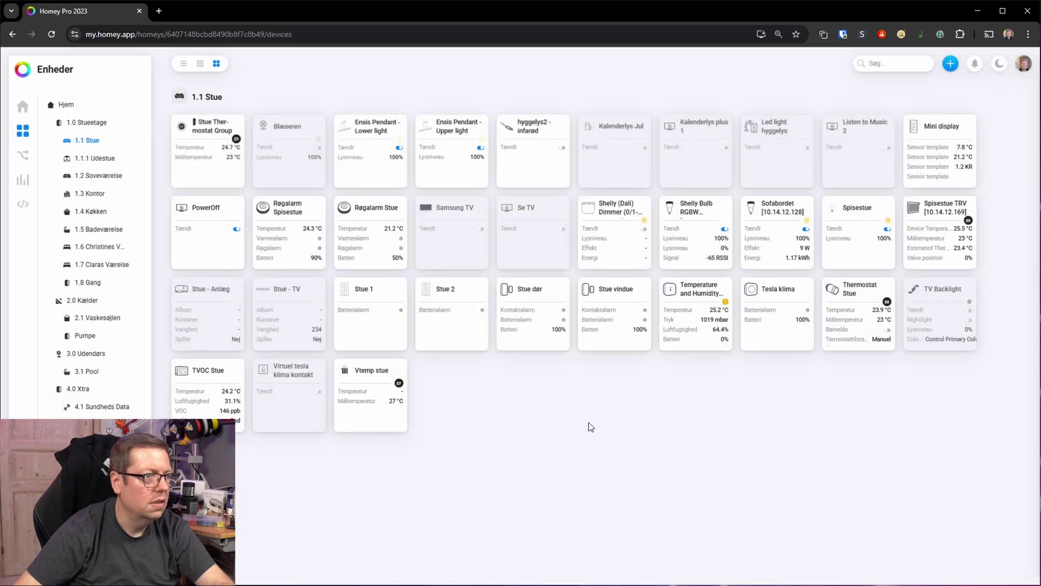
Rename the newly added Shelly (Dali) Dimmer to "LED panel Stue [10.14.12.192]".
{"action": "left_click", "coordinate": [613, 233]}
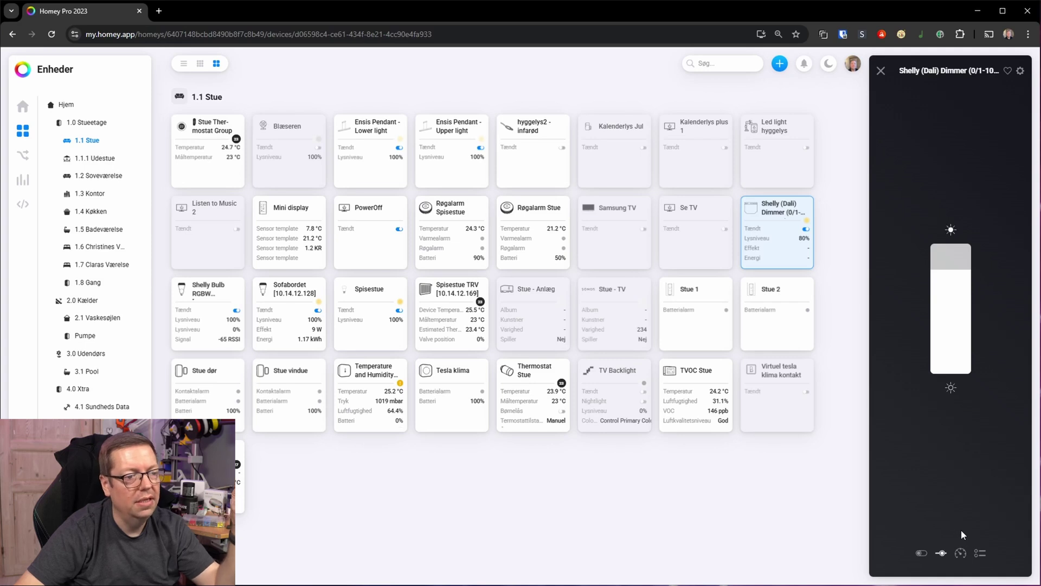
{"action": "right_click", "coordinate": [770, 239]}
{"action": "left_click", "coordinate": [758, 341]}
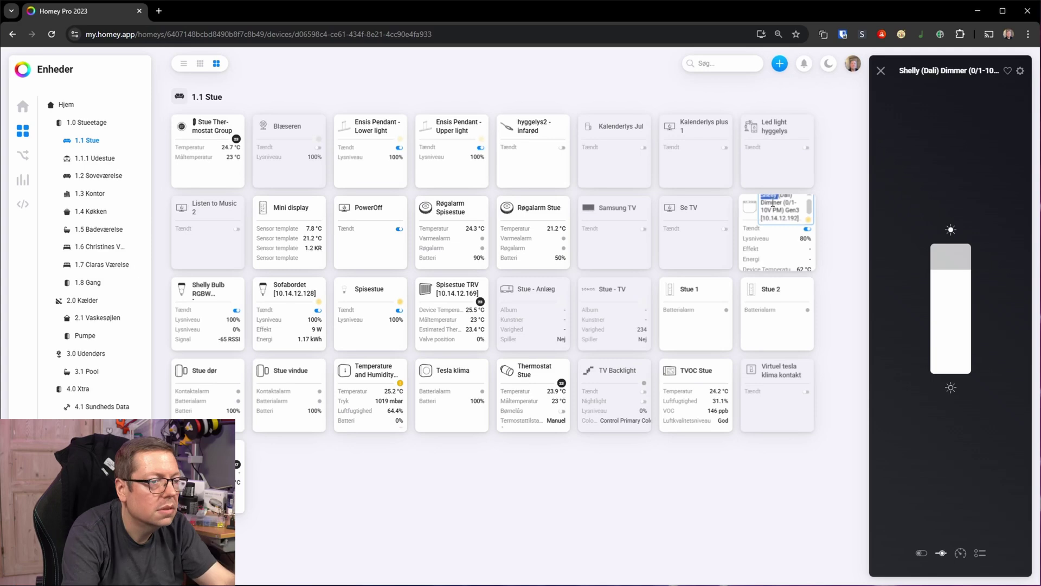
{"action": "left_click_drag", "start_coordinate": [771, 200], "coordinate": [800, 218]}
{"action": "type", "text": "LED"}
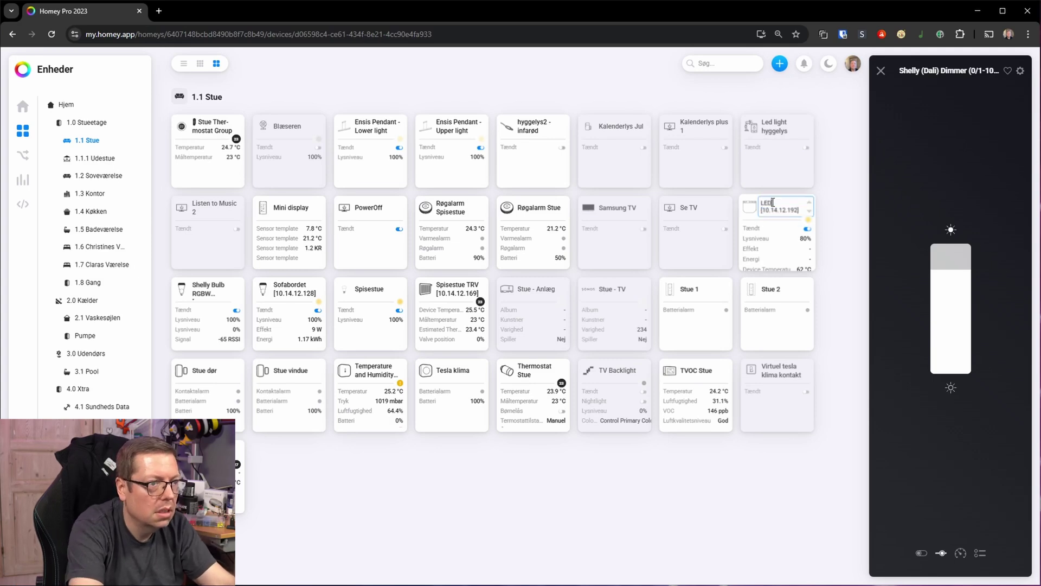
{"action": "type", "text": " panel Stue"}
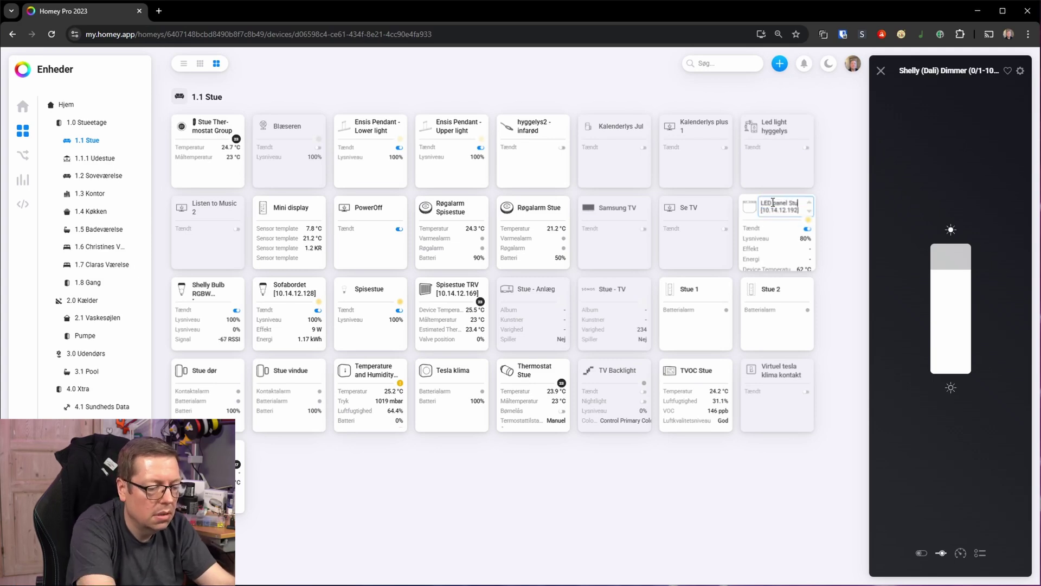
{"action": "key", "text": "Return"}
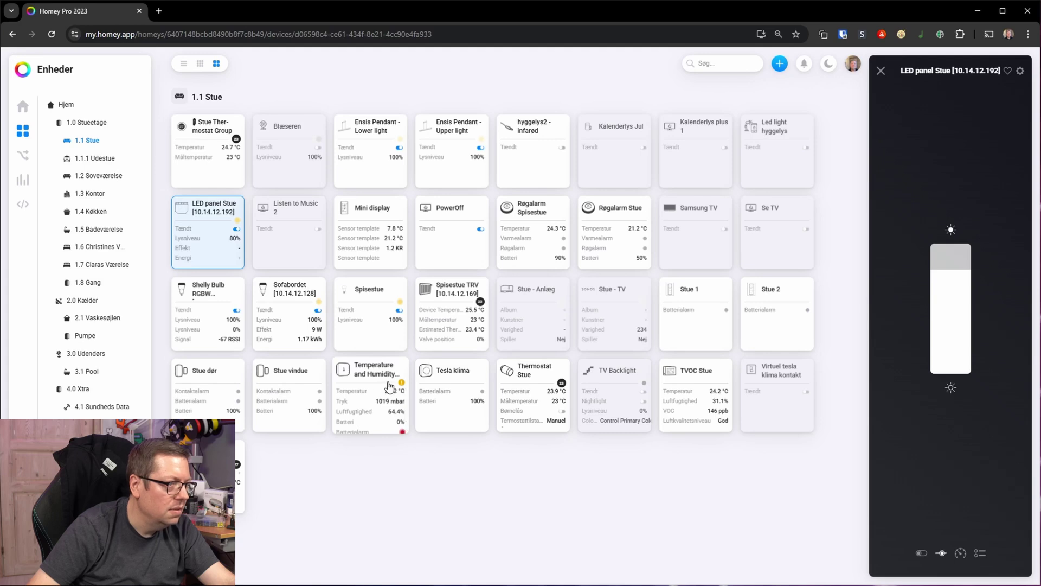
Show the flows that use the Spisestue lamp and open "stue dag/nat skift" under 1.1.3 kontakt2.
{"action": "right_click", "coordinate": [354, 314]}
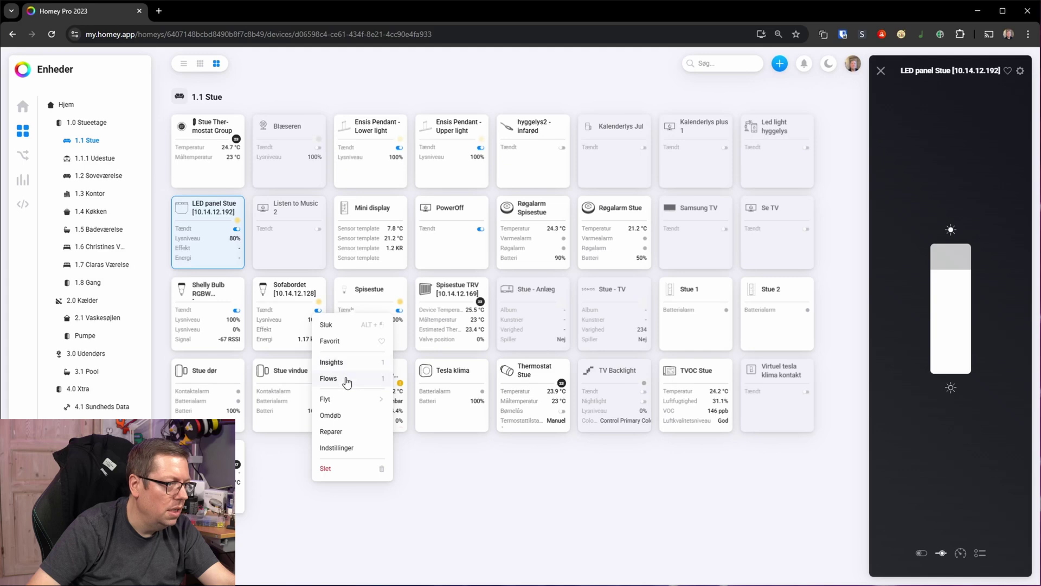
{"action": "left_click", "coordinate": [347, 380]}
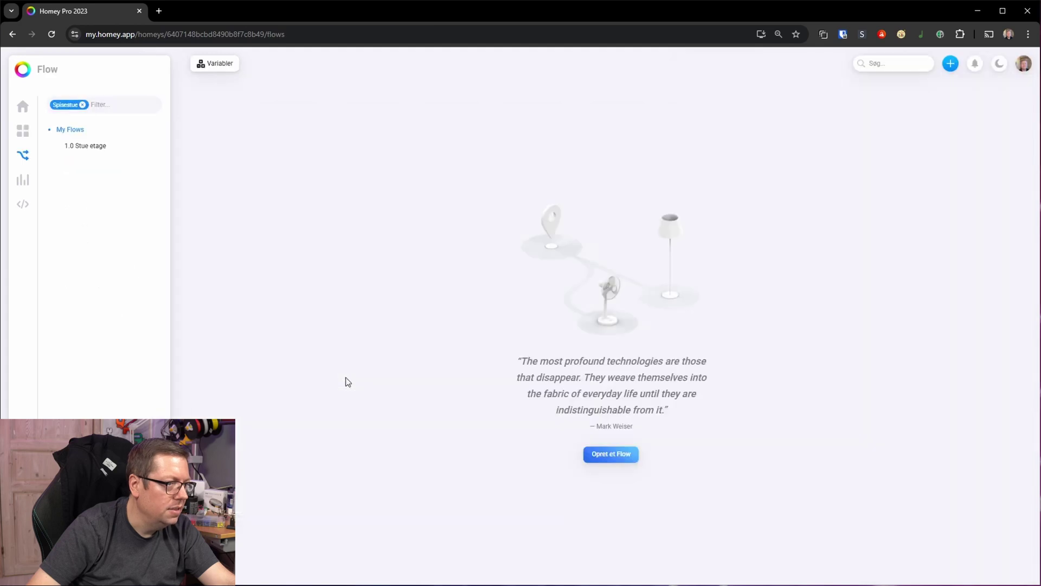
{"action": "left_click", "coordinate": [84, 161]}
{"action": "left_click", "coordinate": [102, 178]}
{"action": "left_click", "coordinate": [109, 194]}
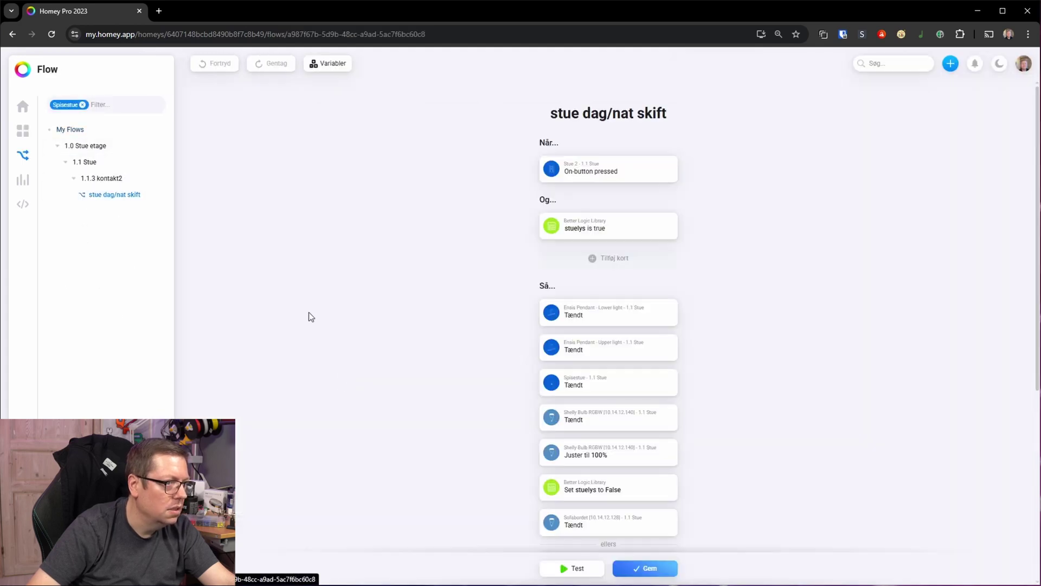
Add a Tændt card for LED panel Stue and place it above the Sofabordet Tændt card in the flow's Så section.
{"action": "scroll", "coordinate": [394, 303], "scroll_direction": "down", "scroll_amount": 1}
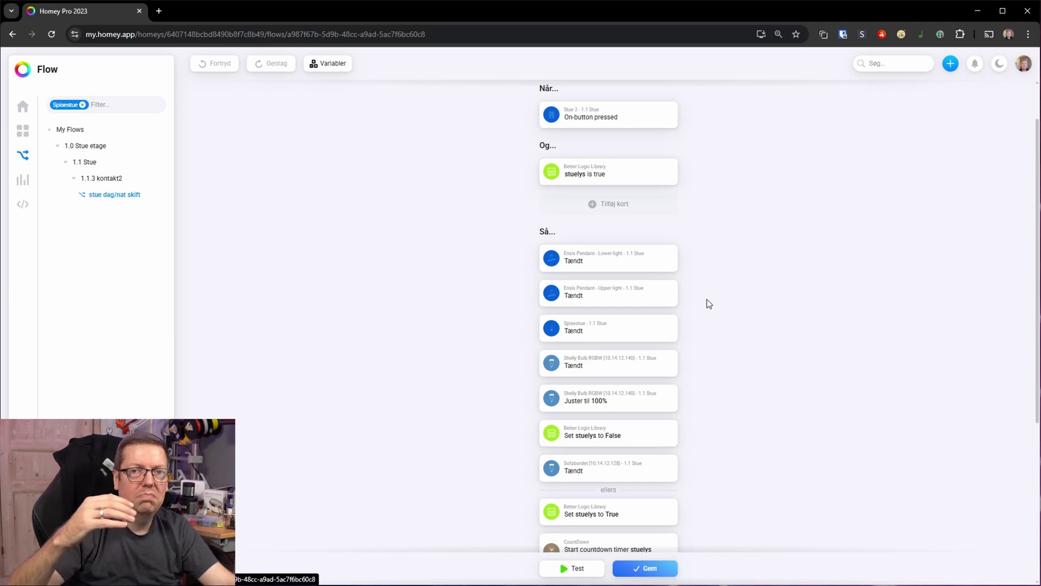
{"action": "scroll", "coordinate": [708, 298], "scroll_direction": "down", "scroll_amount": 5}
{"action": "left_click", "coordinate": [607, 504]}
{"action": "left_click", "coordinate": [480, 163]}
{"action": "left_click", "coordinate": [624, 164]}
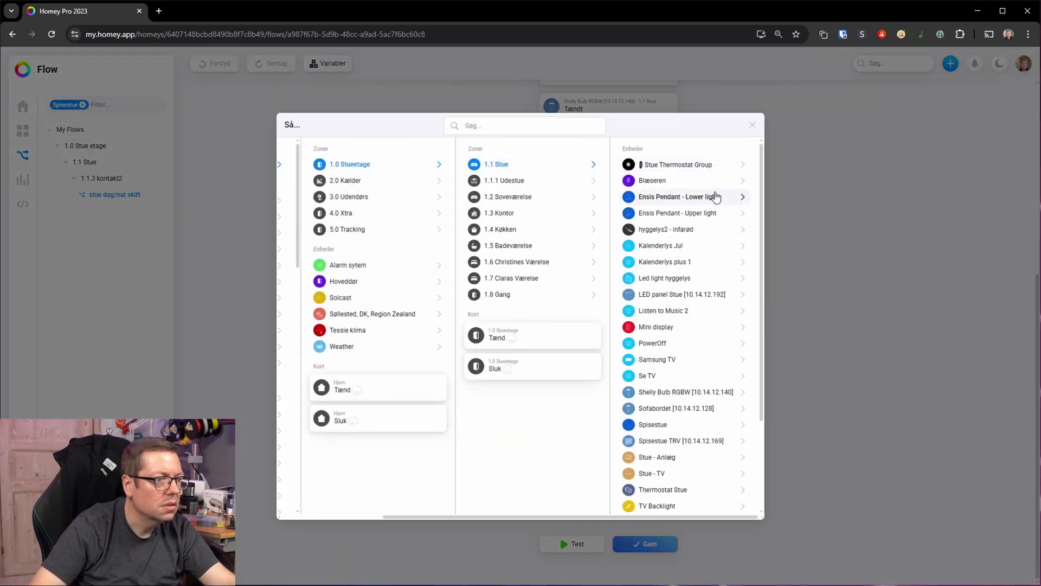
{"action": "left_click", "coordinate": [697, 297]}
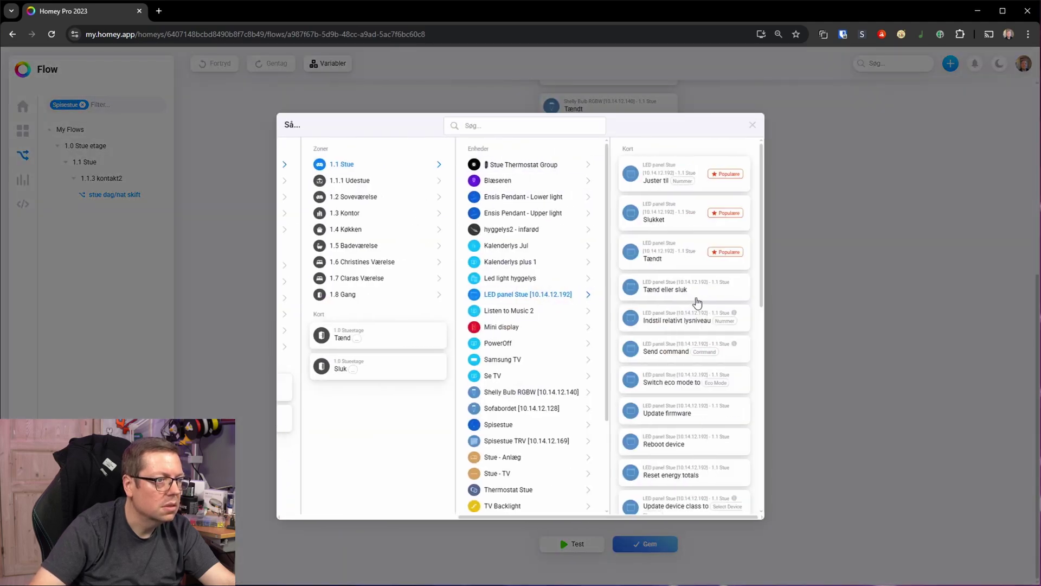
{"action": "left_click", "coordinate": [661, 256]}
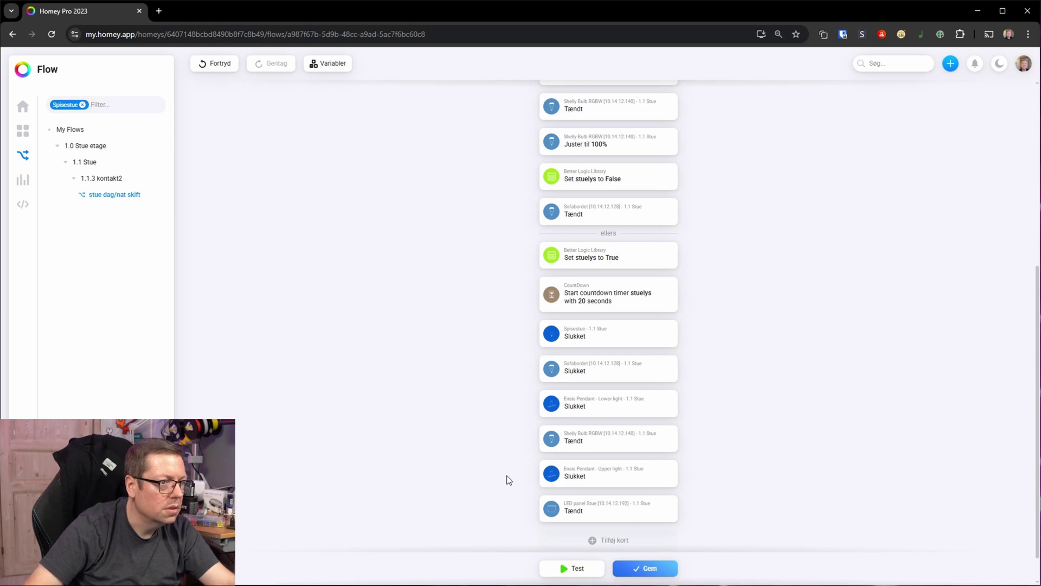
{"action": "left_click_drag", "start_coordinate": [587, 514], "coordinate": [623, 204]}
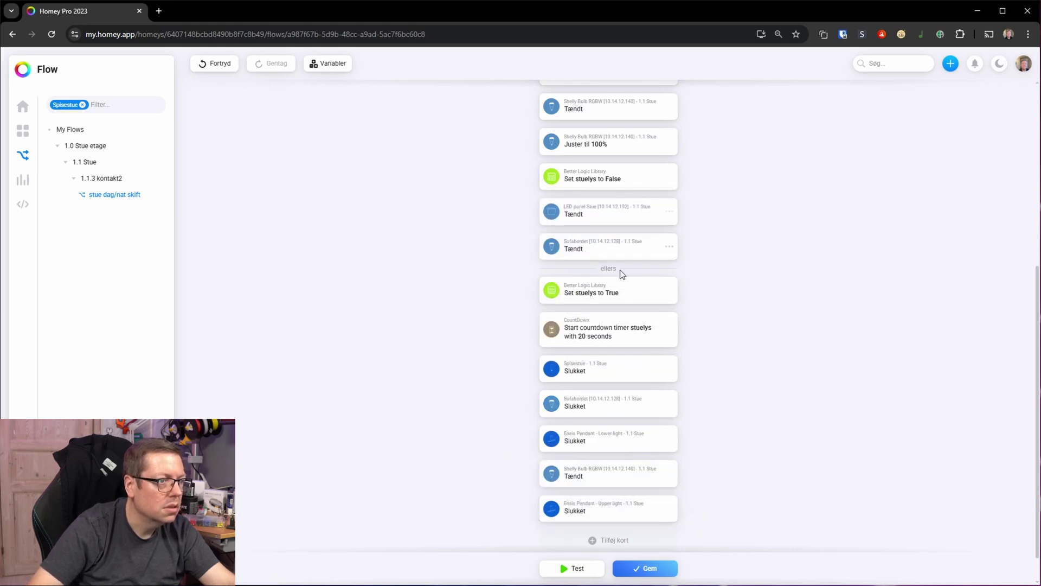
Add a Slukket card for LED panel Stue to the end of the flow's ellers branch.
{"action": "left_click", "coordinate": [616, 543]}
{"action": "left_click", "coordinate": [500, 163]}
{"action": "left_click", "coordinate": [655, 165]}
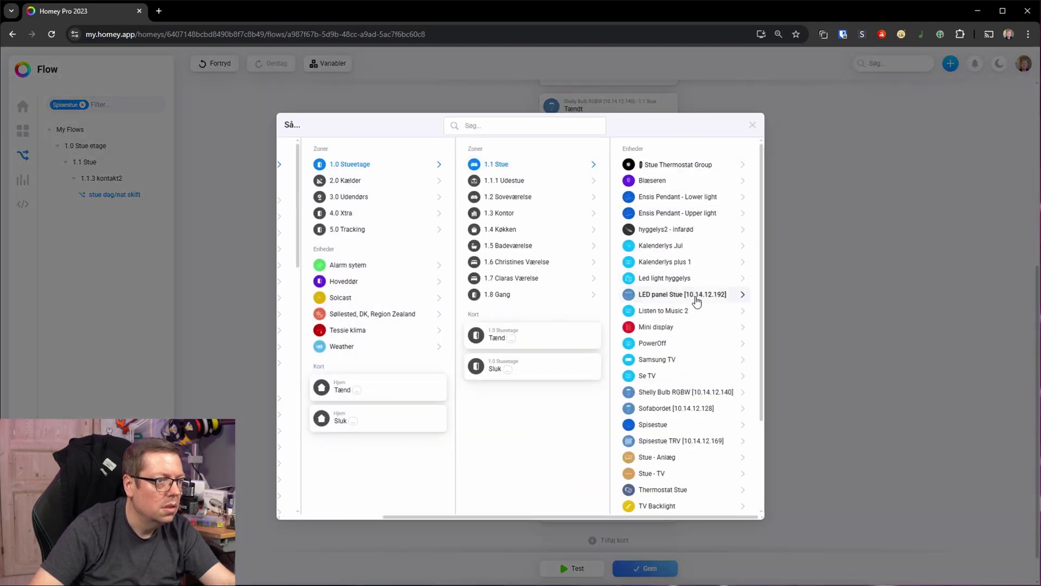
{"action": "left_click", "coordinate": [697, 301]}
{"action": "left_click", "coordinate": [681, 217]}
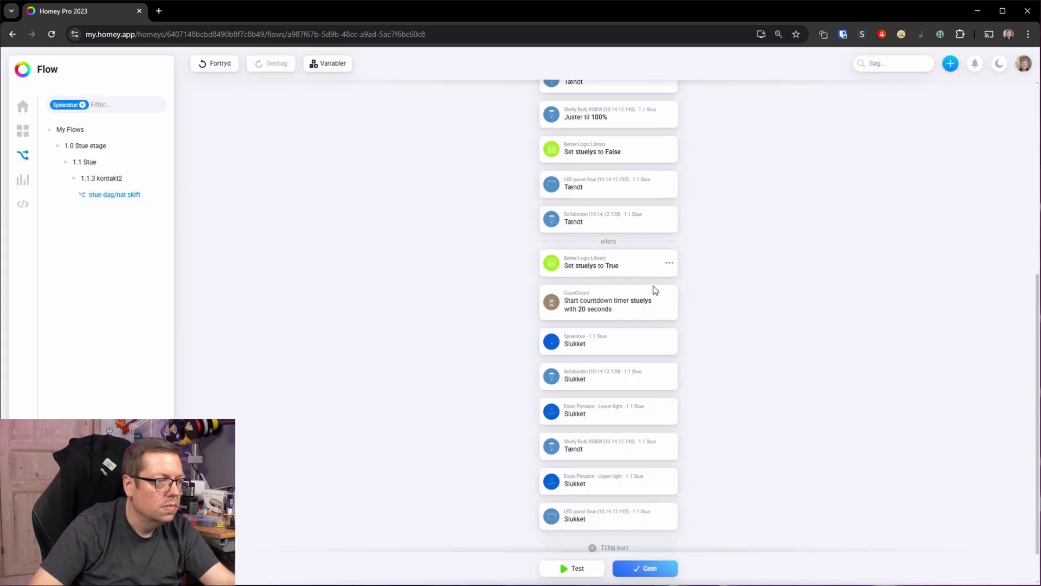
Delete the Spisestue Tændt card from the flow's Så section.
{"action": "scroll", "coordinate": [656, 290], "scroll_direction": "up", "scroll_amount": 3}
{"action": "scroll", "coordinate": [682, 256], "scroll_direction": "up", "scroll_amount": 2}
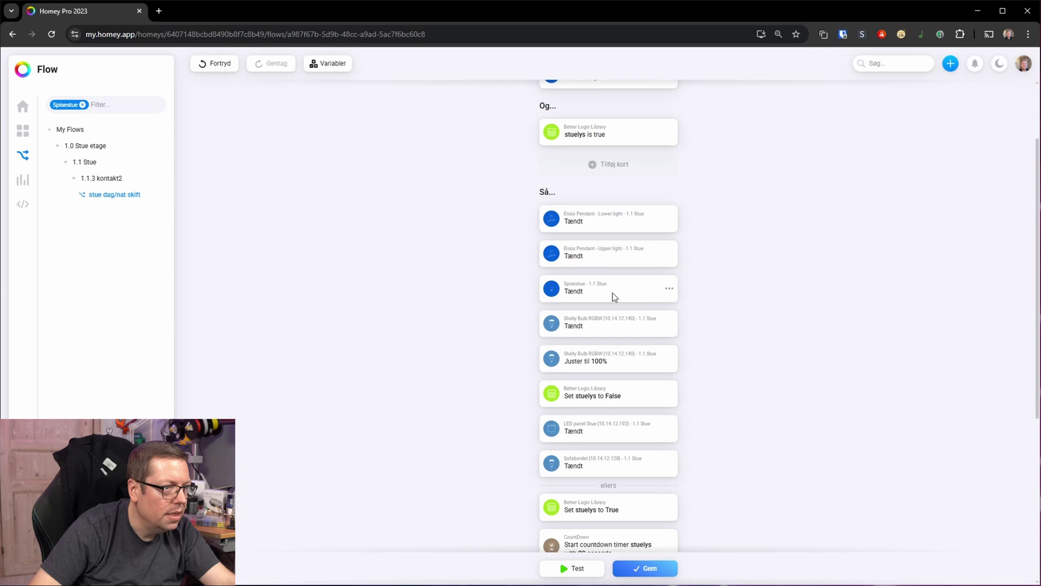
{"action": "left_click", "coordinate": [668, 289]}
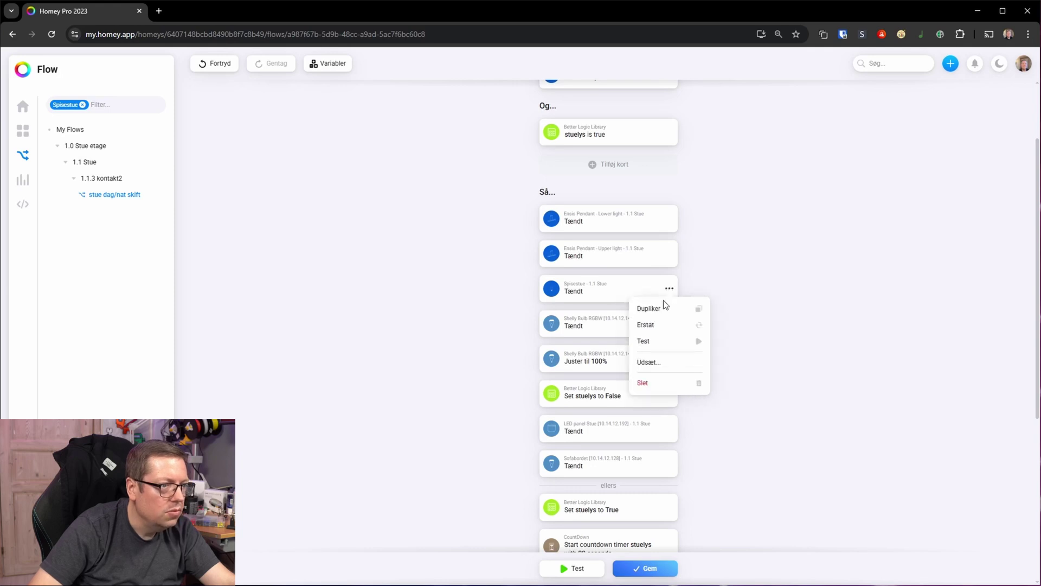
{"action": "left_click", "coordinate": [650, 382]}
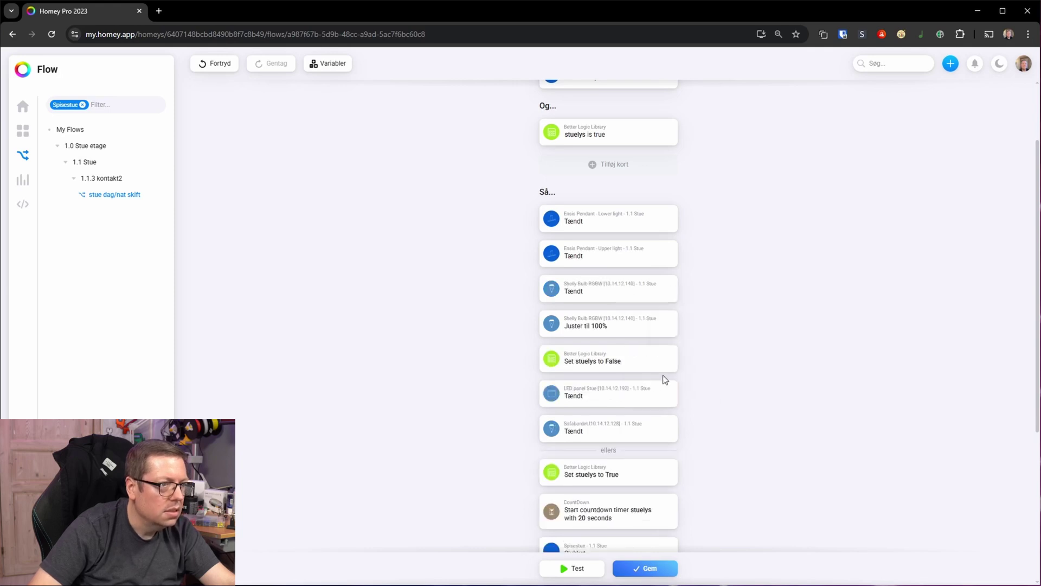
Delete the Spisestue Slukket card from the flow's ellers branch and save the flow.
{"action": "scroll", "coordinate": [752, 342], "scroll_direction": "down", "scroll_amount": 4}
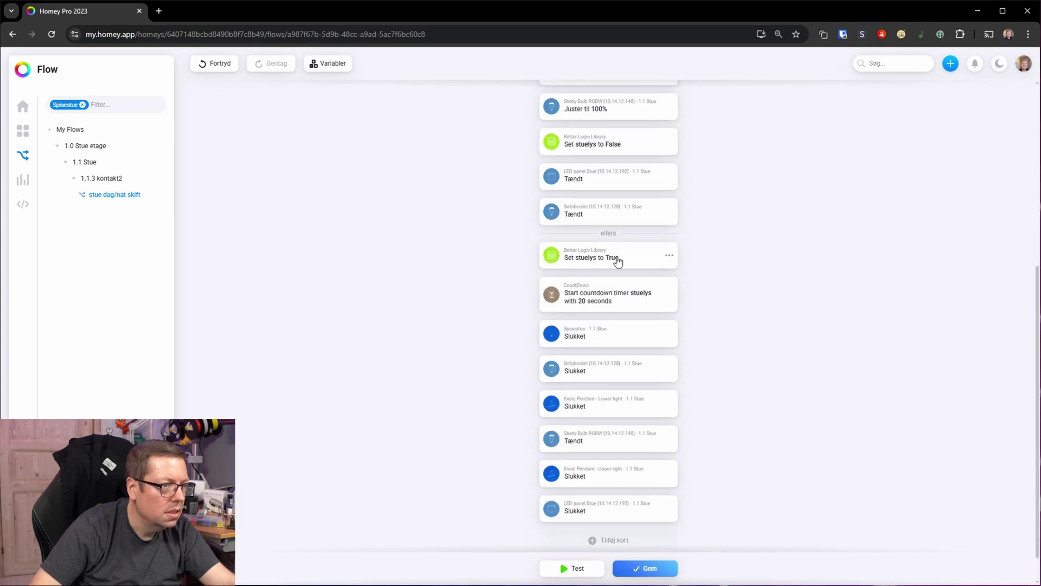
{"action": "left_click", "coordinate": [670, 335]}
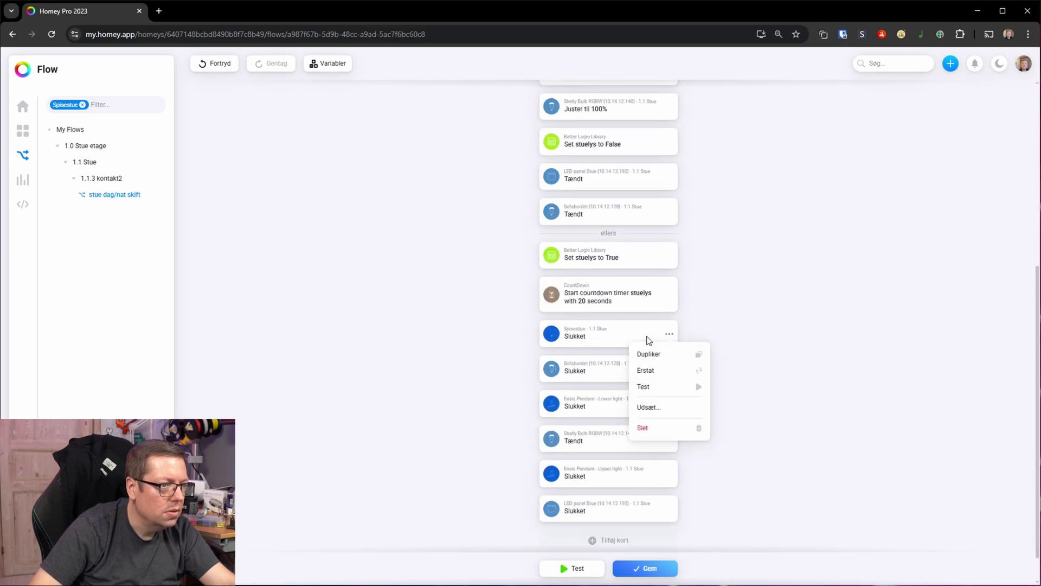
{"action": "left_click", "coordinate": [647, 428]}
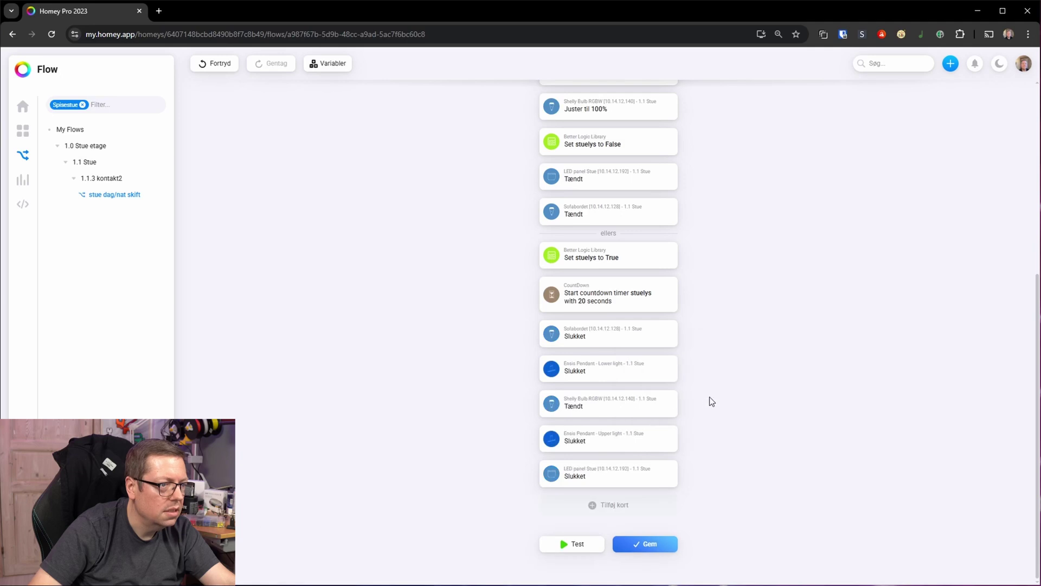
{"action": "left_click", "coordinate": [668, 543]}
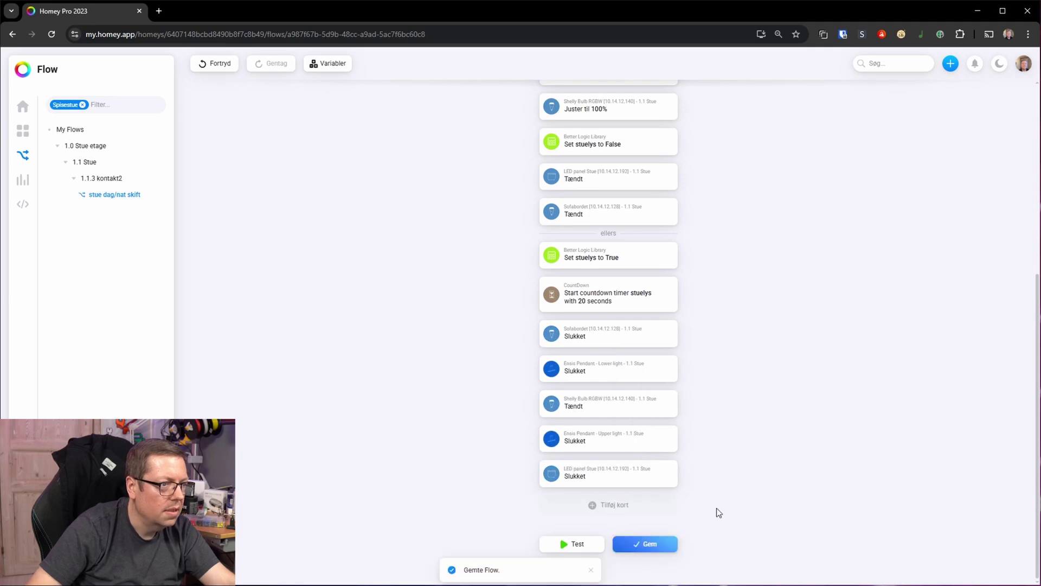
Review the cards of the saved flow from its Når trigger through the Så section to the ellers branch.
{"action": "scroll", "coordinate": [730, 402], "scroll_direction": "up", "scroll_amount": 4}
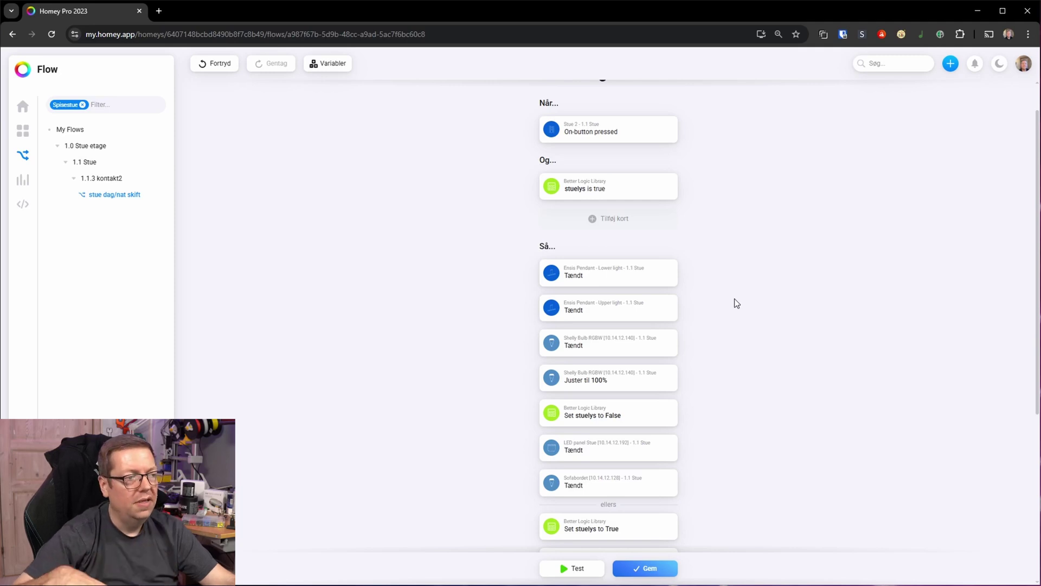
{"action": "scroll", "coordinate": [585, 325], "scroll_direction": "up", "scroll_amount": 1}
{"action": "scroll", "coordinate": [589, 320], "scroll_direction": "down", "scroll_amount": 5}
{"action": "scroll", "coordinate": [593, 316], "scroll_direction": "up", "scroll_amount": 4}
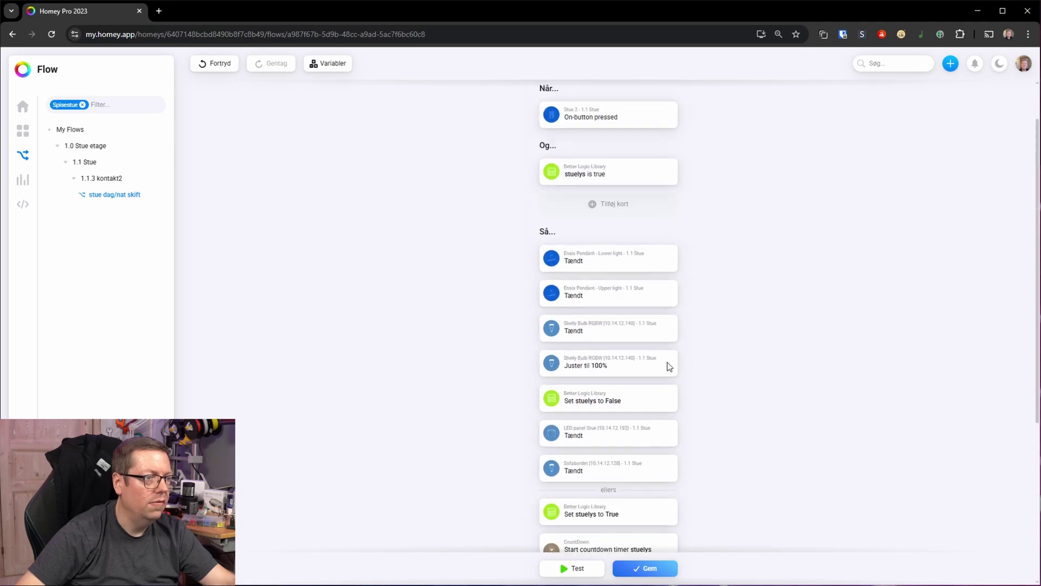
{"action": "scroll", "coordinate": [627, 400], "scroll_direction": "down", "scroll_amount": 1}
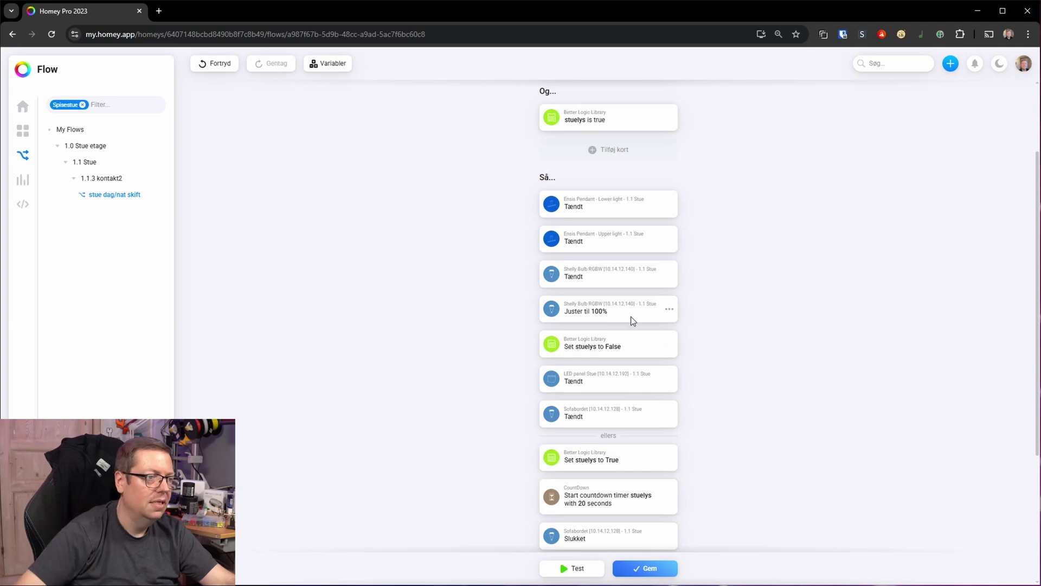
{"action": "scroll", "coordinate": [699, 382], "scroll_direction": "down", "scroll_amount": 2}
{"action": "scroll", "coordinate": [665, 452], "scroll_direction": "down", "scroll_amount": 2}
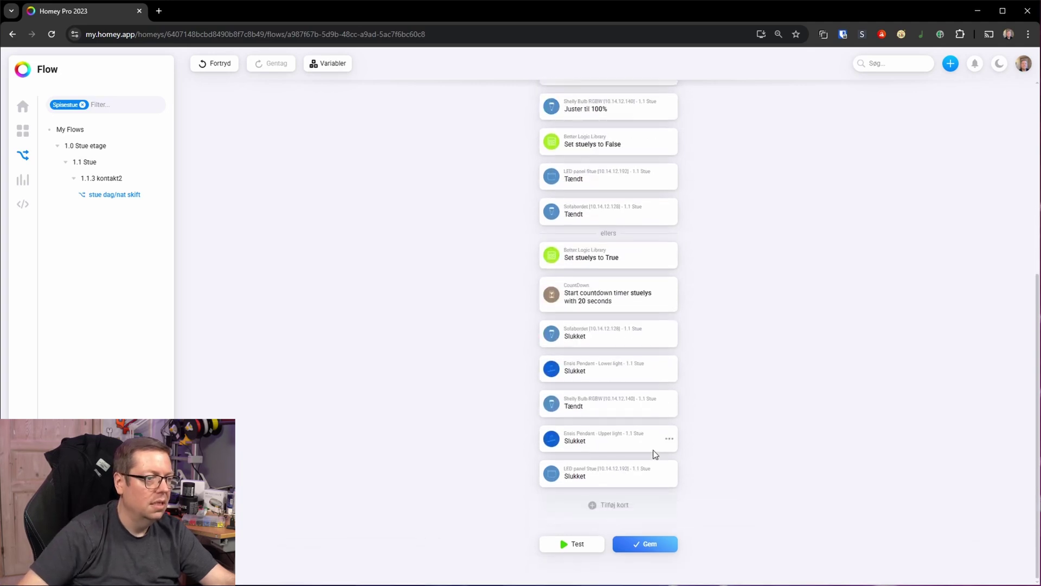
Add a Juster til card for LED panel Stue and place it below the Sofabordet Tændt card in the Så section.
{"action": "left_click", "coordinate": [603, 502]}
{"action": "left_click", "coordinate": [522, 164]}
{"action": "left_click", "coordinate": [654, 166]}
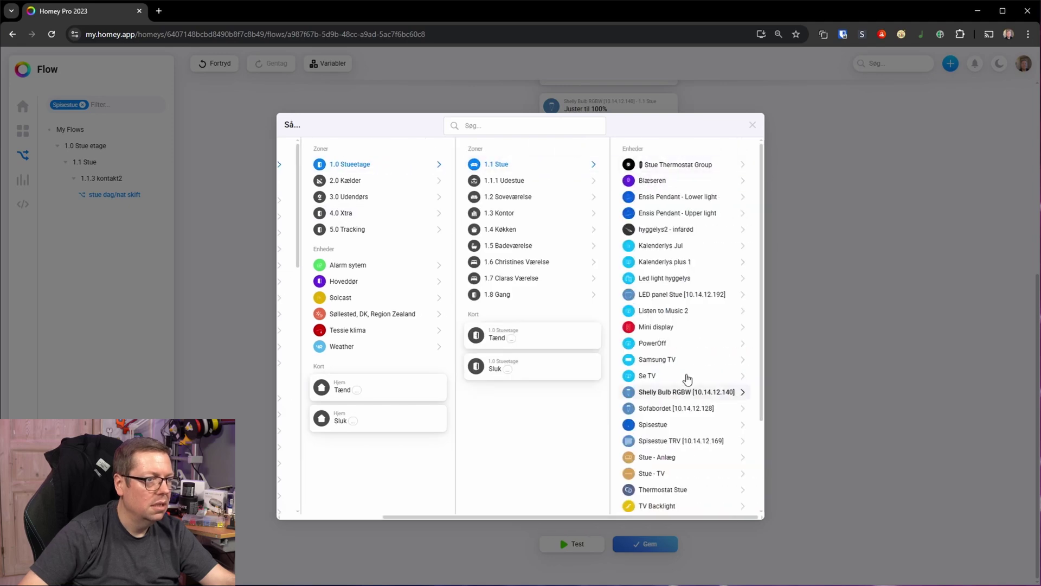
{"action": "left_click", "coordinate": [694, 293]}
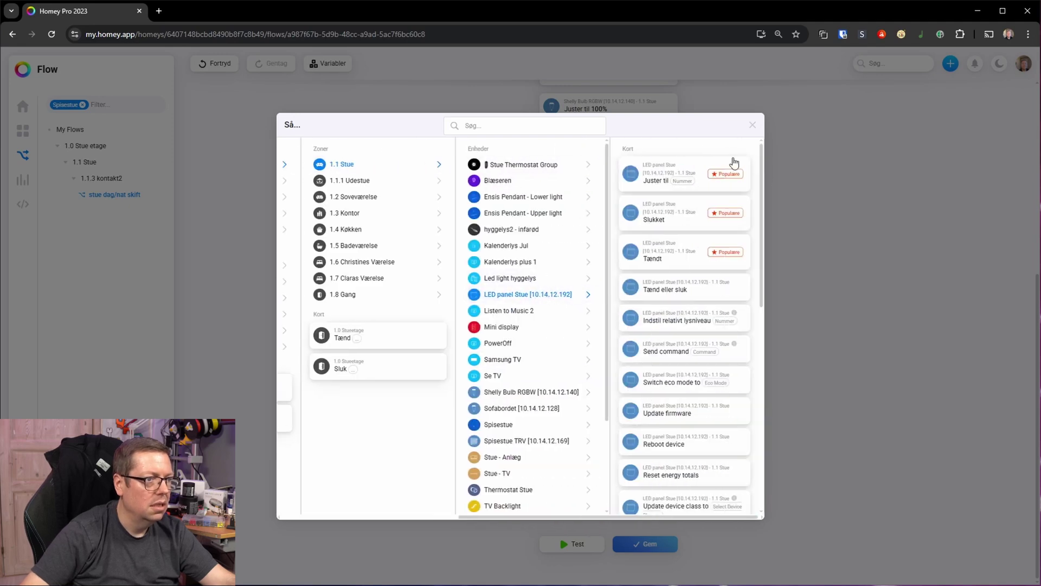
{"action": "left_click", "coordinate": [678, 177]}
{"action": "left_click_drag", "start_coordinate": [591, 508], "coordinate": [605, 247]}
Set the LED panel Stue Juster til card to 80% and save the flow.
{"action": "left_click", "coordinate": [598, 248]}
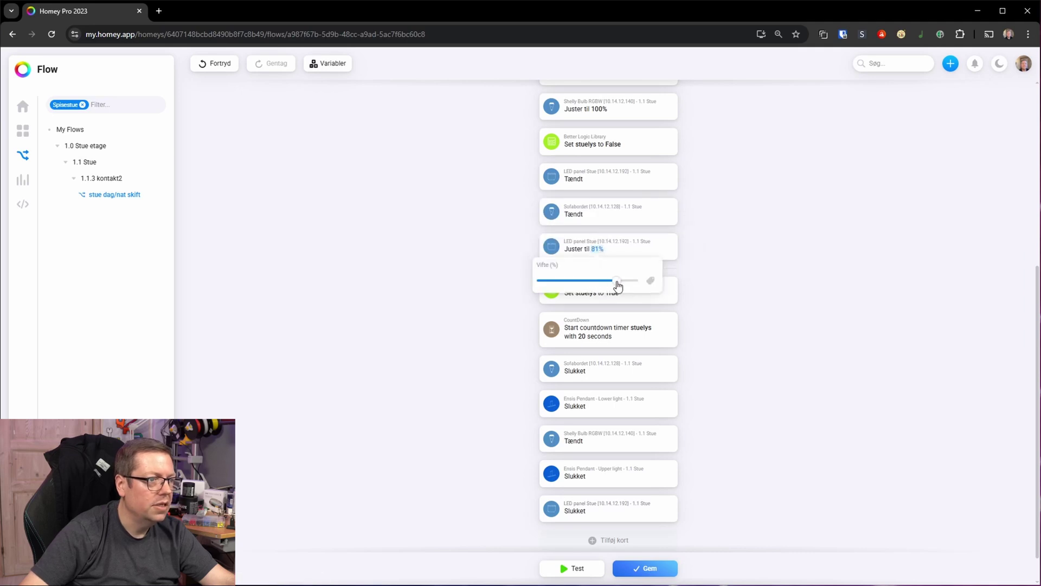
{"action": "left_click", "coordinate": [761, 273]}
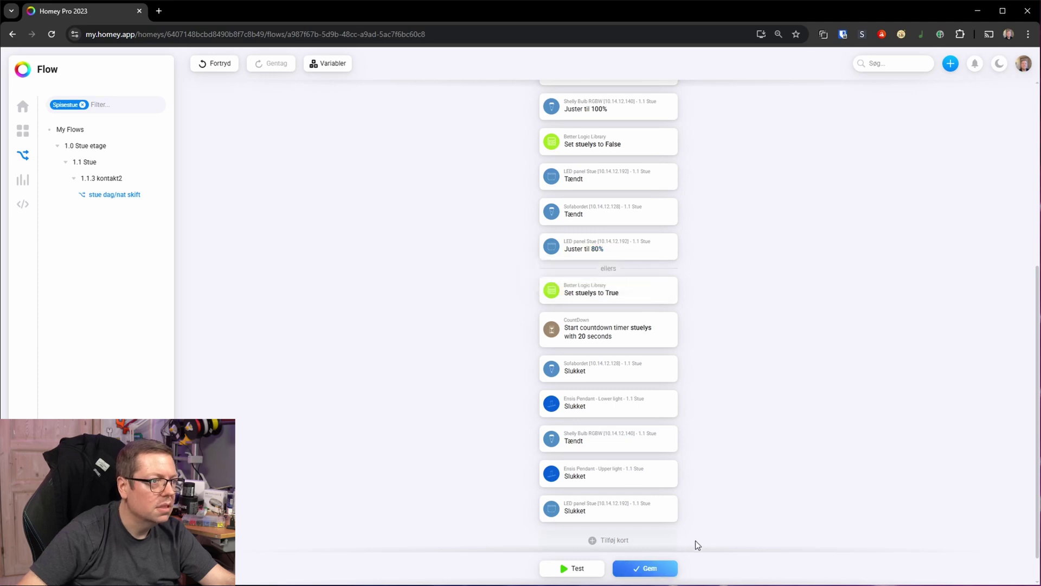
{"action": "left_click", "coordinate": [641, 568]}
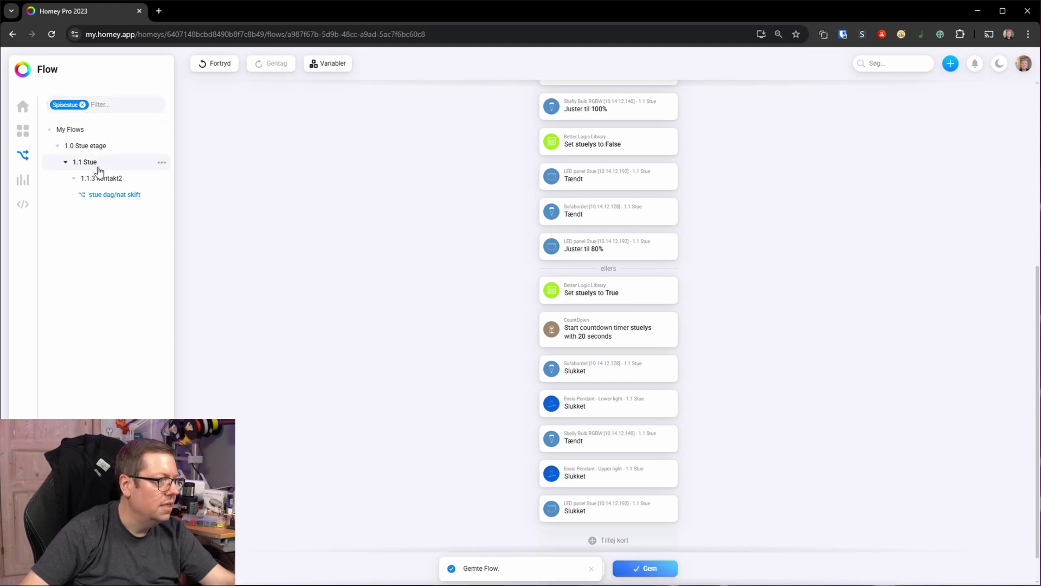
Clear the Spisestue filter and examine the flows sluk lys, Kontakt 1 Tænd and Kontakt 1 Sluk.
{"action": "left_click", "coordinate": [83, 105]}
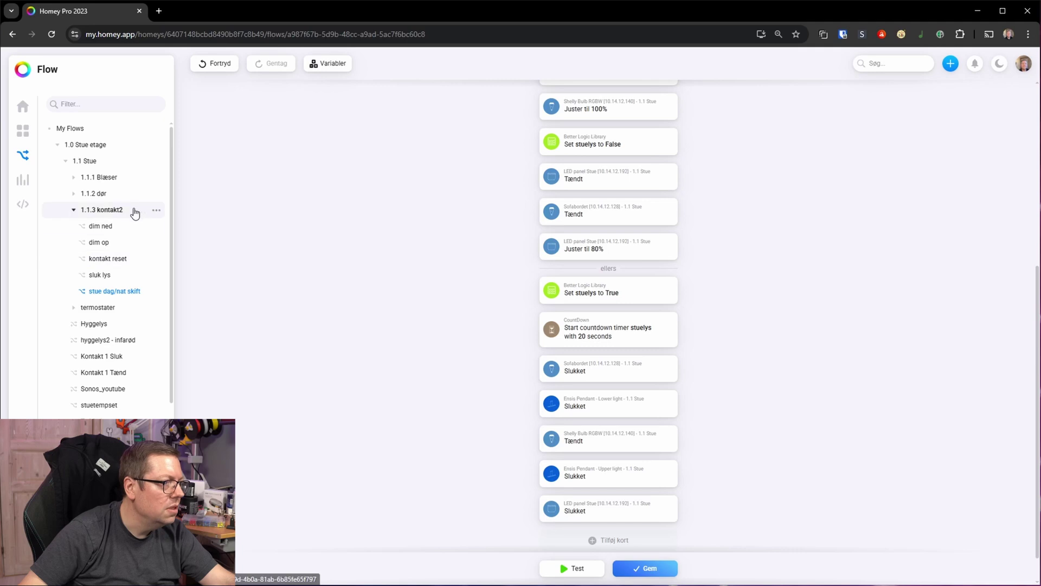
{"action": "left_click", "coordinate": [100, 275]}
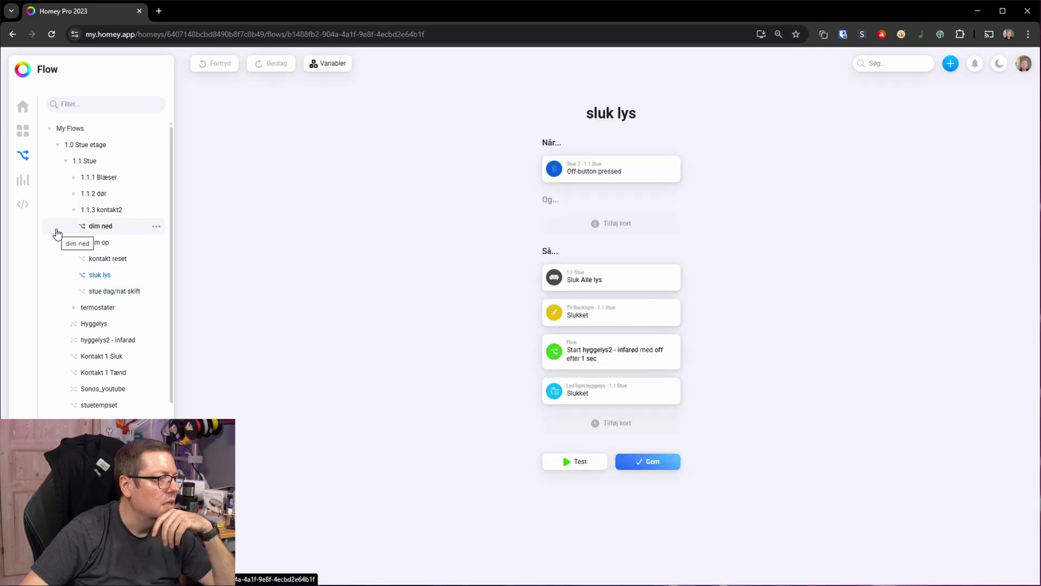
{"action": "left_click", "coordinate": [100, 379]}
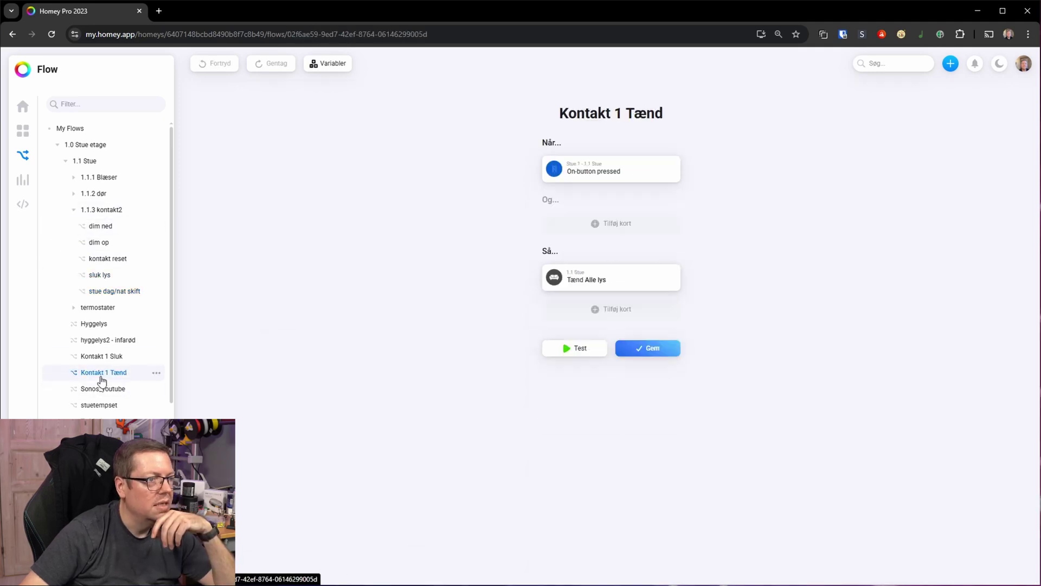
{"action": "left_click", "coordinate": [102, 356]}
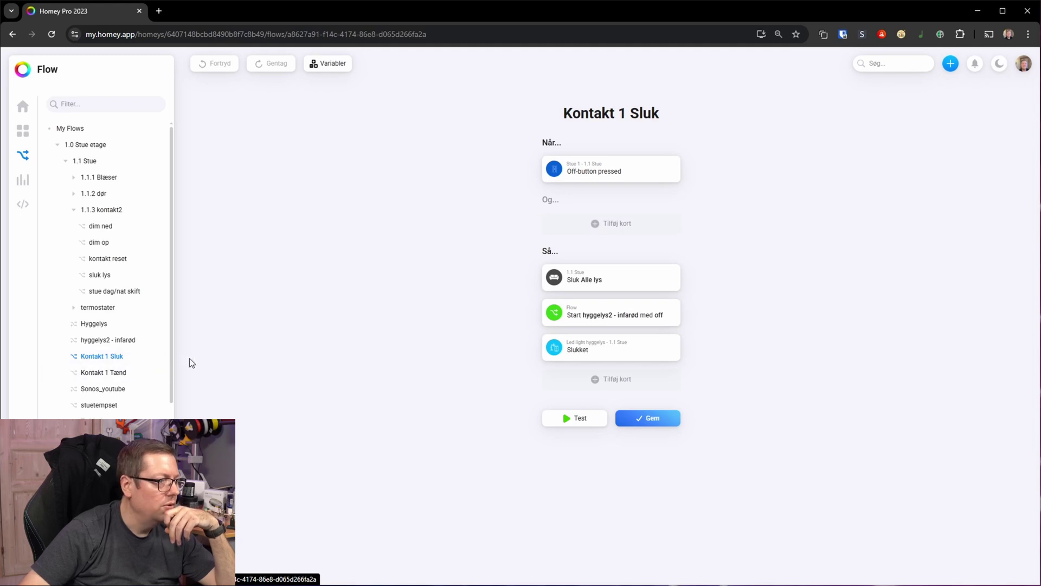
Open the Kontakt 1 Tænd flow and add a Juster til card for LED panel Stue to its Så section.
{"action": "left_click", "coordinate": [112, 372]}
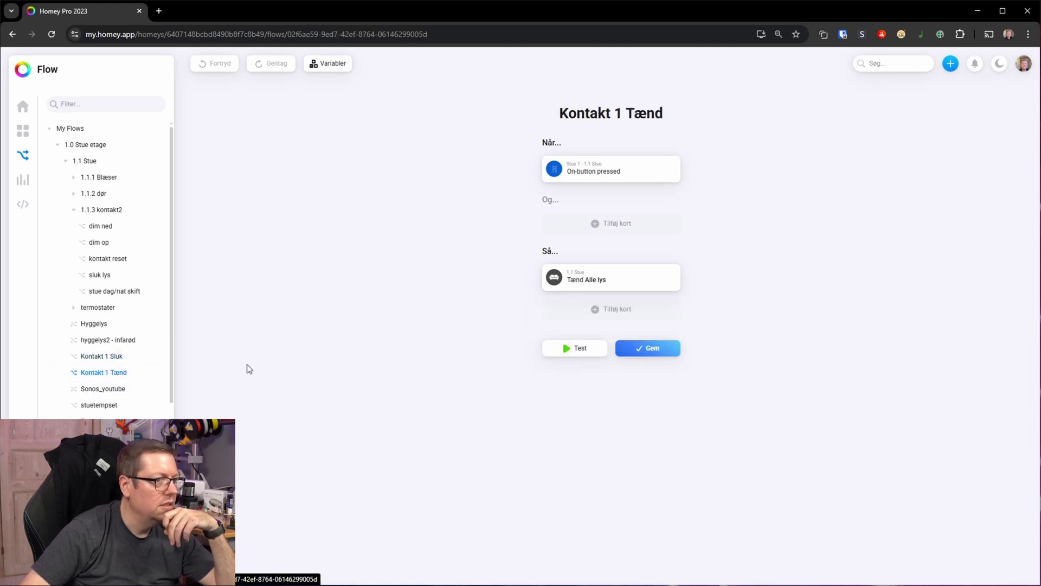
{"action": "left_click", "coordinate": [628, 309]}
{"action": "left_click", "coordinate": [466, 164]}
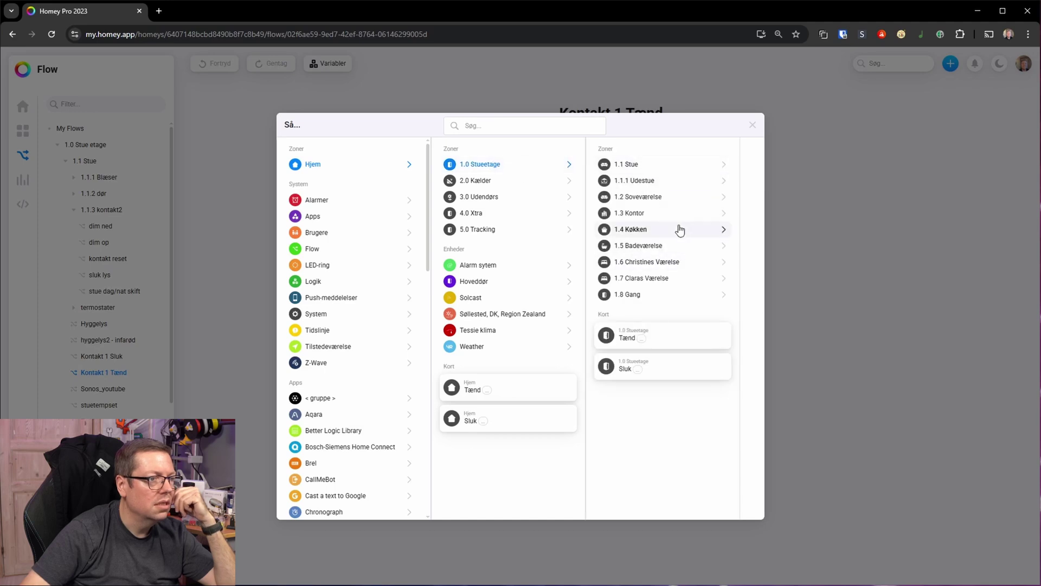
{"action": "left_click", "coordinate": [674, 165]}
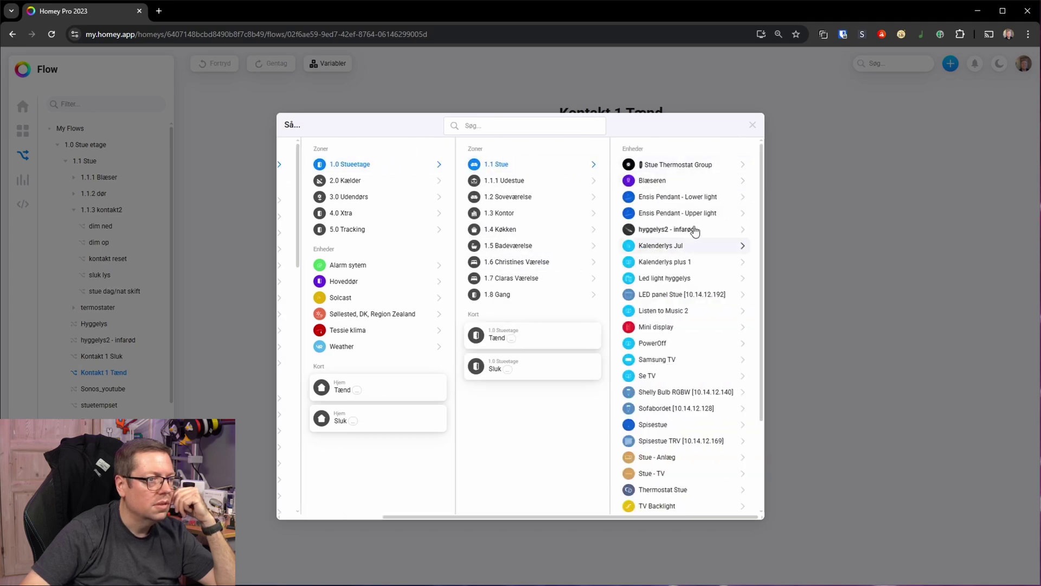
{"action": "left_click", "coordinate": [682, 295]}
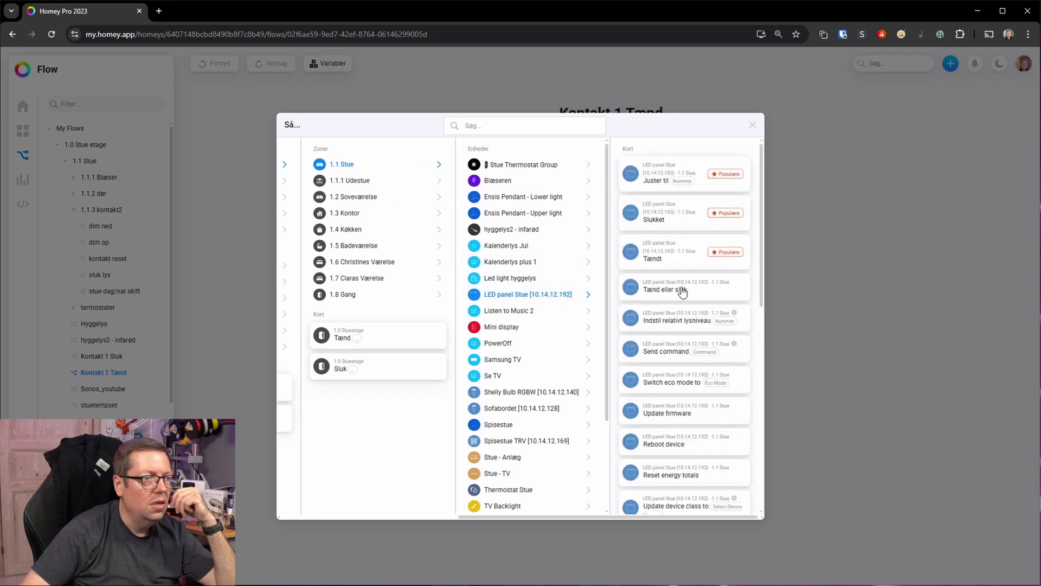
{"action": "left_click", "coordinate": [664, 177]}
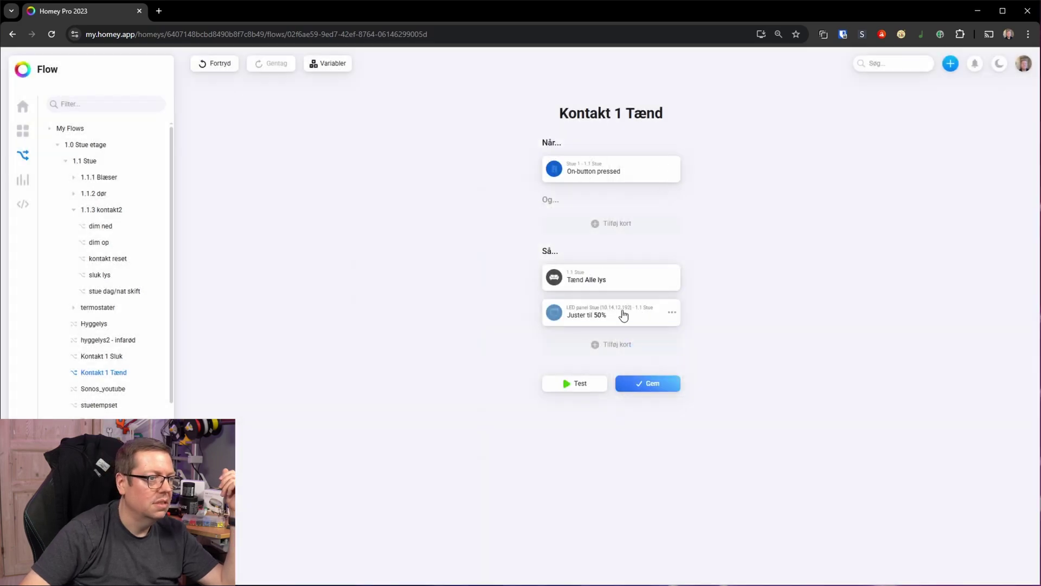
Set the Juster til card in Kontakt 1 Tænd to 80% and save that flow.
{"action": "left_click", "coordinate": [600, 315]}
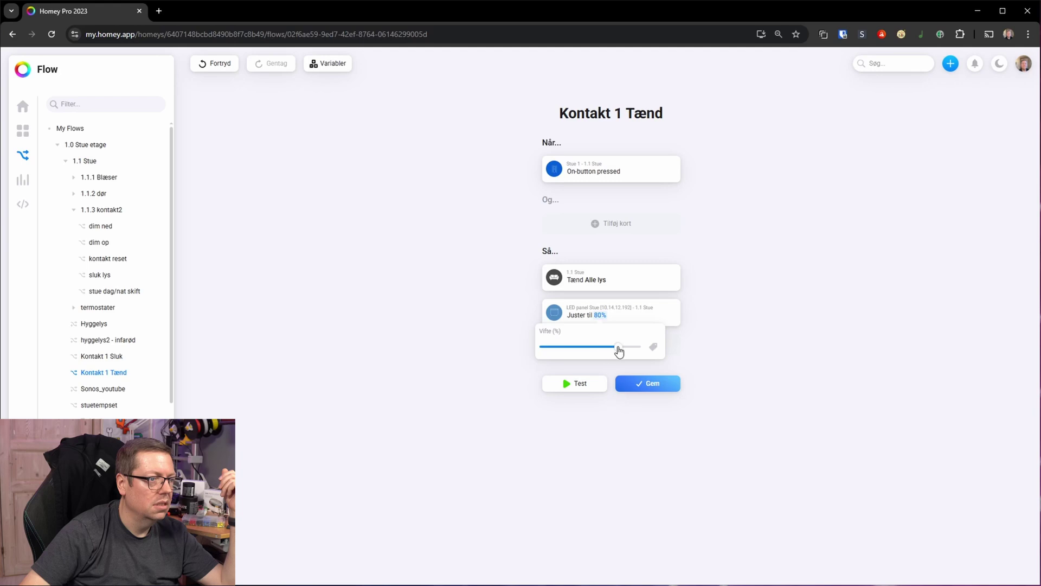
{"action": "left_click", "coordinate": [745, 378]}
{"action": "left_click", "coordinate": [663, 385]}
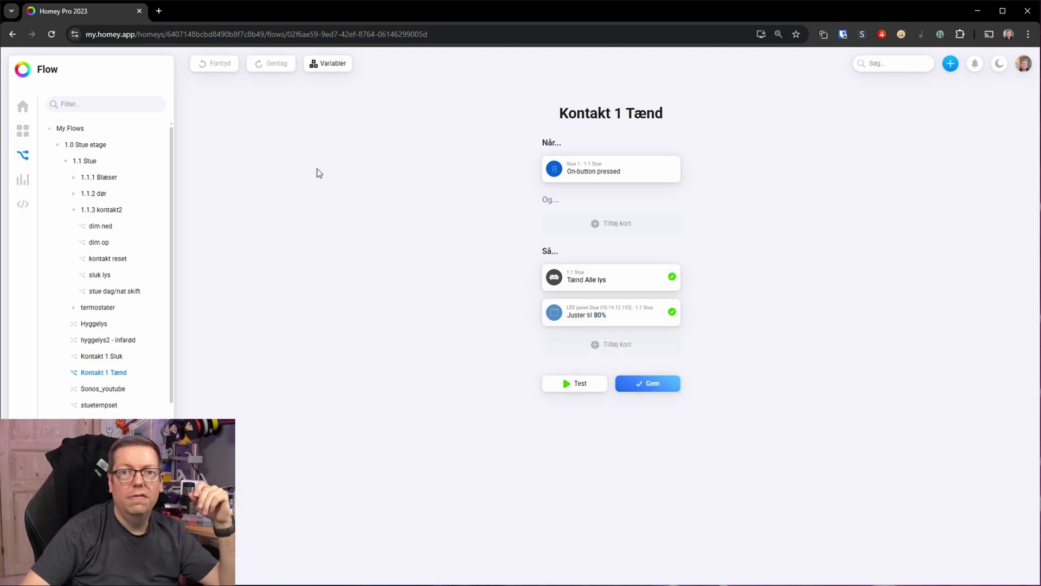
Open Home Assistant's integrations page in a new browser tab.
{"action": "left_click", "coordinate": [159, 12]}
{"action": "type", "text": "hom"}
{"action": "key", "text": "Down"}
{"action": "key", "text": "Up"}
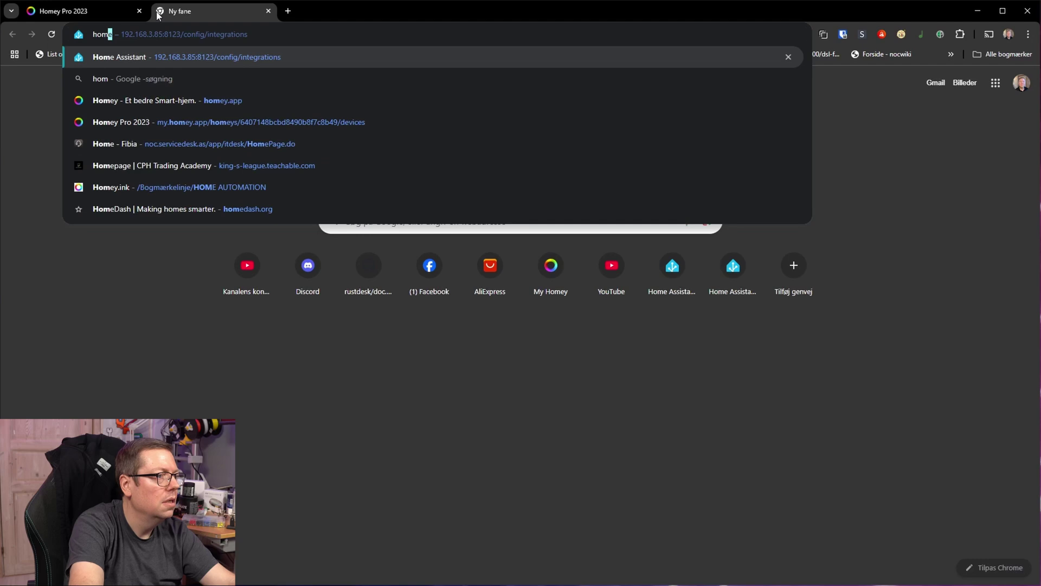
{"action": "key", "text": "Return"}
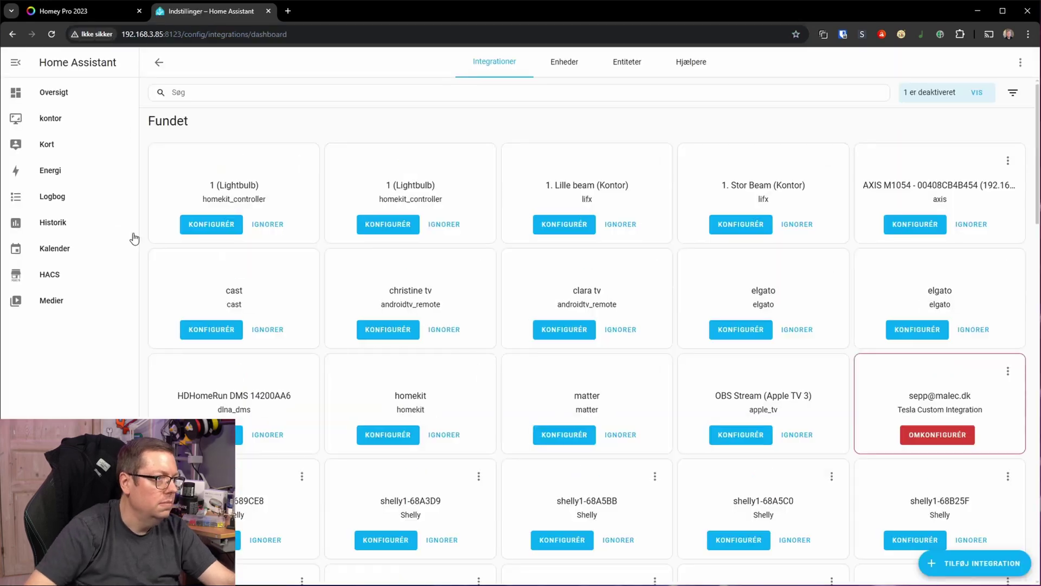
Find the discovered Shelly dimmer shellyddimmerg3-8cbfeaa71c04 among the integrations and set it up.
{"action": "scroll", "coordinate": [673, 309], "scroll_direction": "down", "scroll_amount": 10}
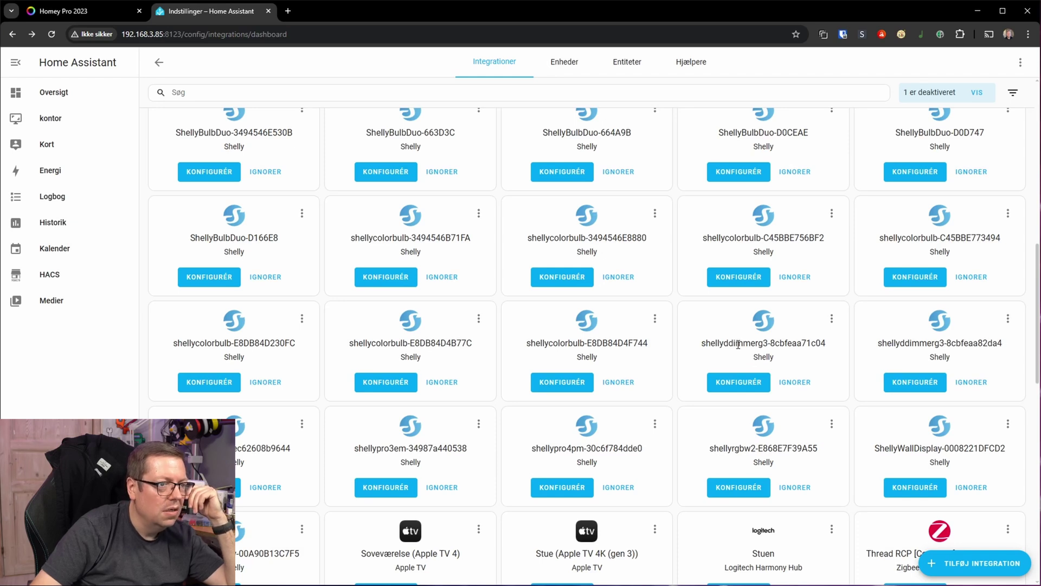
{"action": "left_click_drag", "start_coordinate": [738, 343], "coordinate": [810, 342]}
{"action": "left_click_drag", "start_coordinate": [887, 343], "coordinate": [969, 342]}
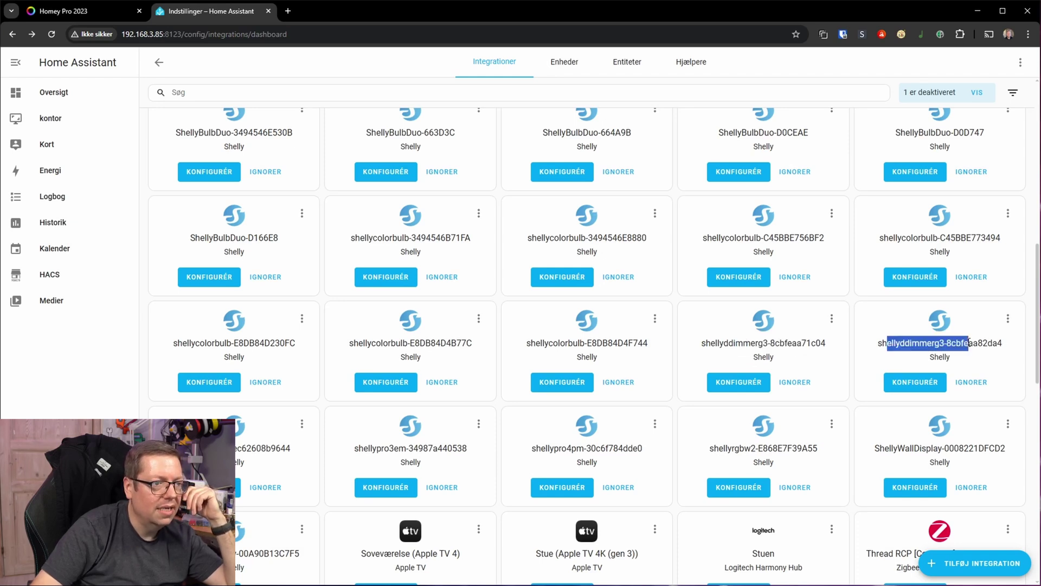
{"action": "left_click", "coordinate": [813, 342]}
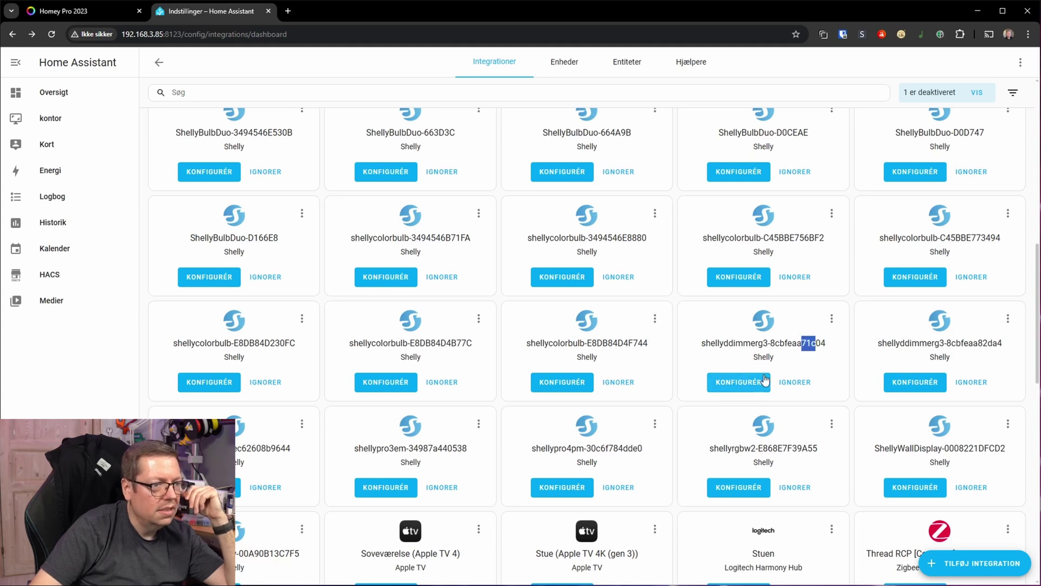
{"action": "left_click", "coordinate": [740, 380]}
{"action": "left_click", "coordinate": [655, 380]}
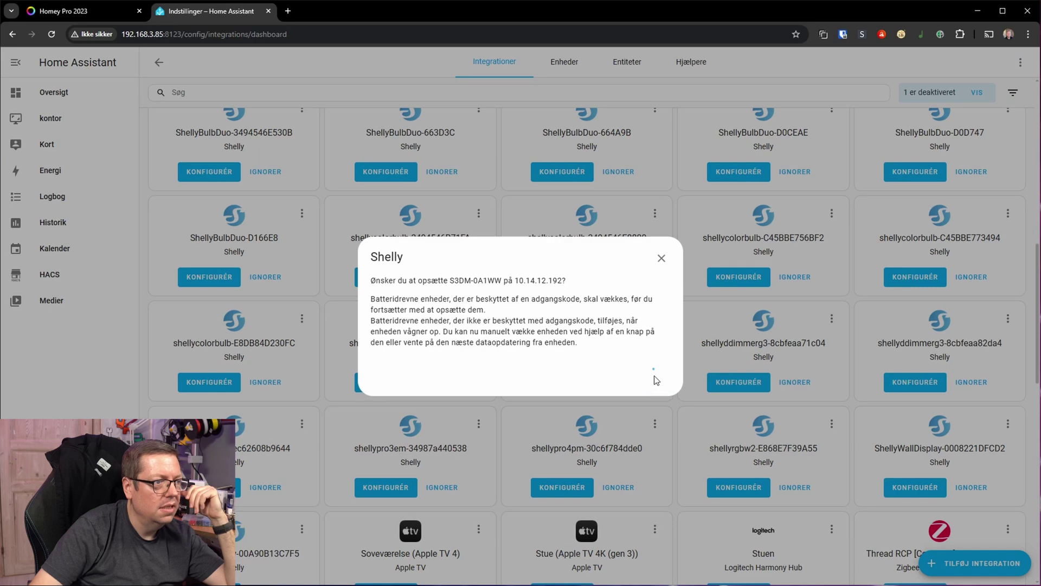
Assign the new Shelly dimmer to the area Stue and finish its setup.
{"action": "left_click", "coordinate": [491, 352]}
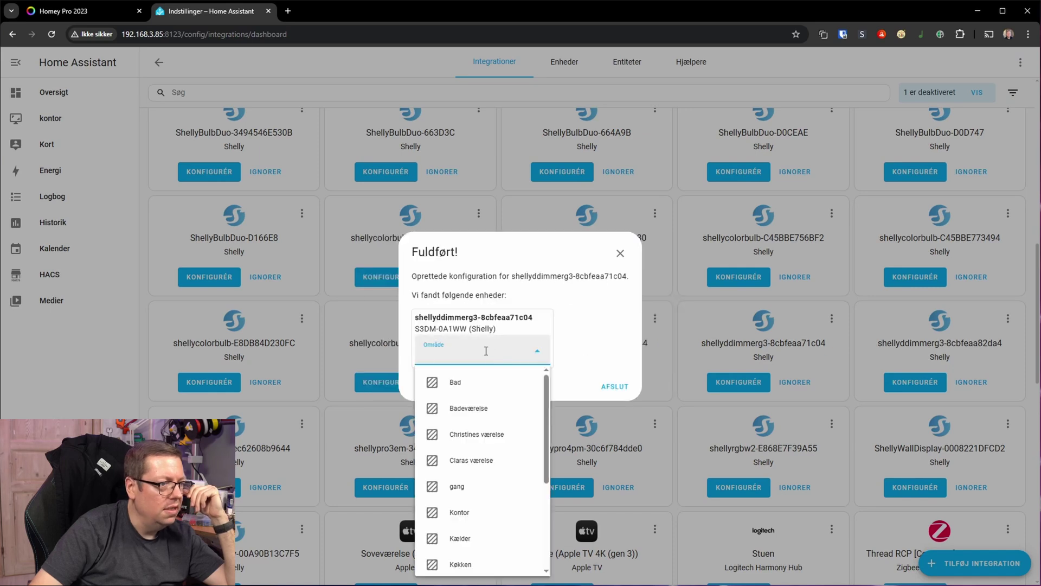
{"action": "scroll", "coordinate": [472, 459], "scroll_direction": "down", "scroll_amount": 5}
{"action": "left_click", "coordinate": [459, 498]}
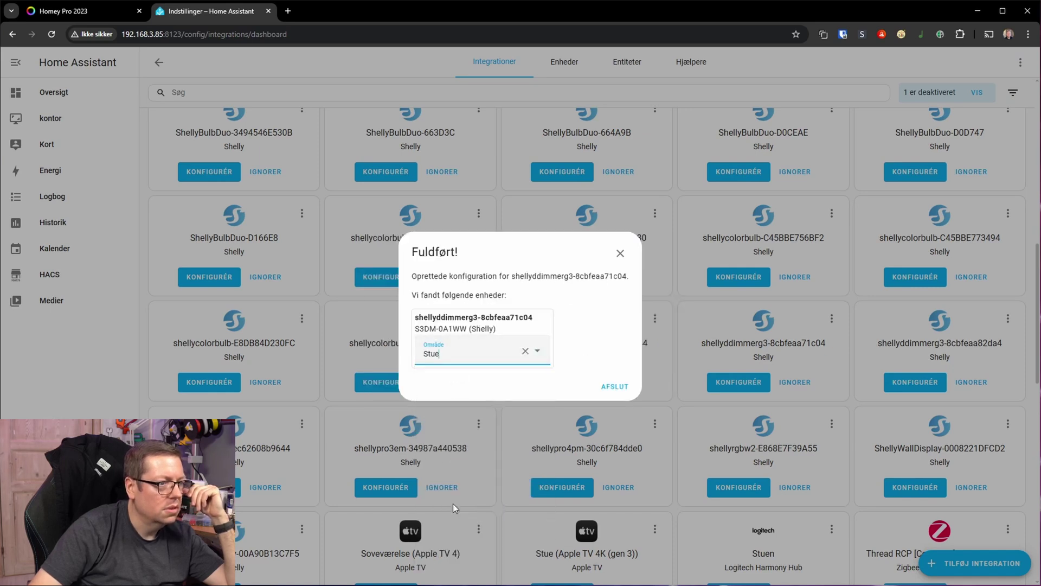
{"action": "left_click", "coordinate": [611, 386]}
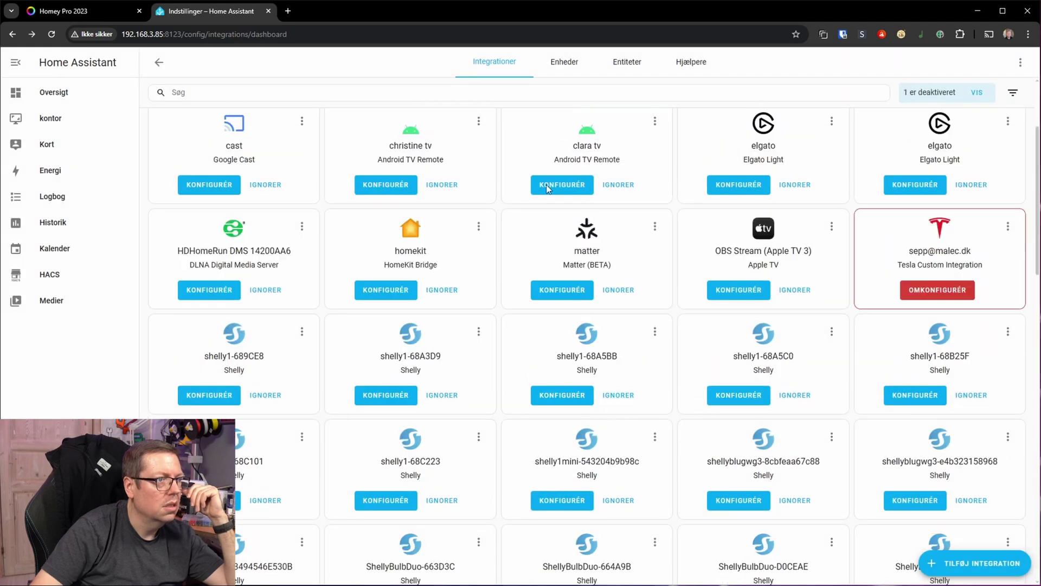
Show the Home Assistant device list and search it for "shelly".
{"action": "left_click", "coordinate": [560, 64]}
{"action": "left_click", "coordinate": [354, 94]}
{"action": "type", "text": "s"}
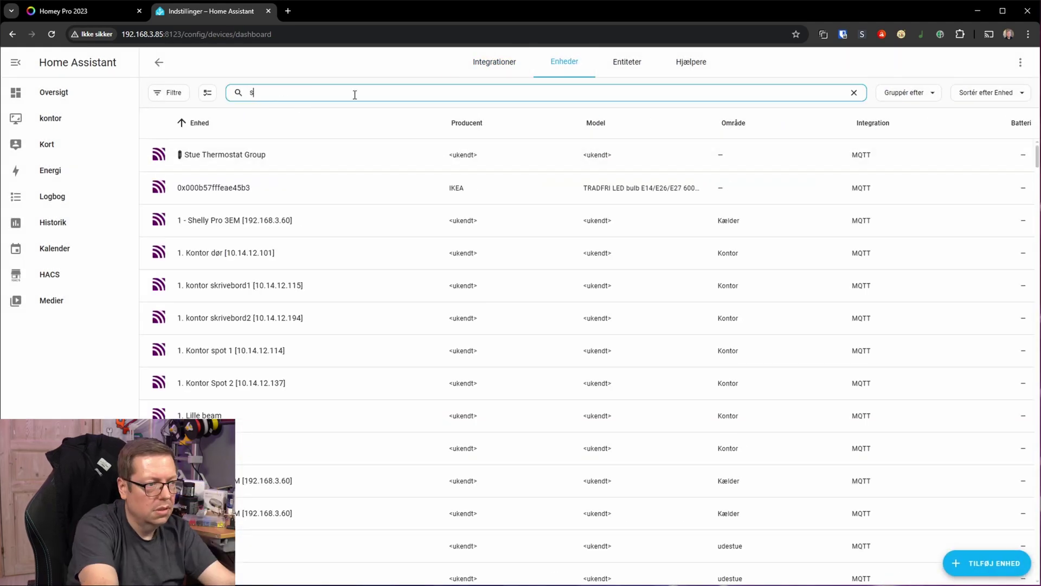
{"action": "type", "text": "helly"}
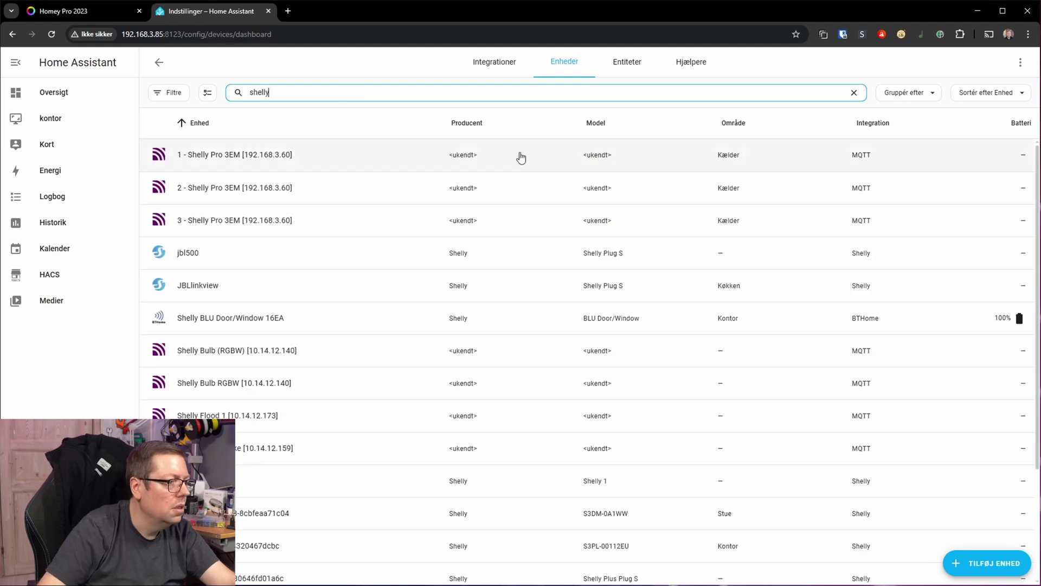
Open the device shellyddimmerg3-8cbfeaa71c04 and test its Light_0 by switching it off and back on.
{"action": "scroll", "coordinate": [281, 370], "scroll_direction": "down", "scroll_amount": 3}
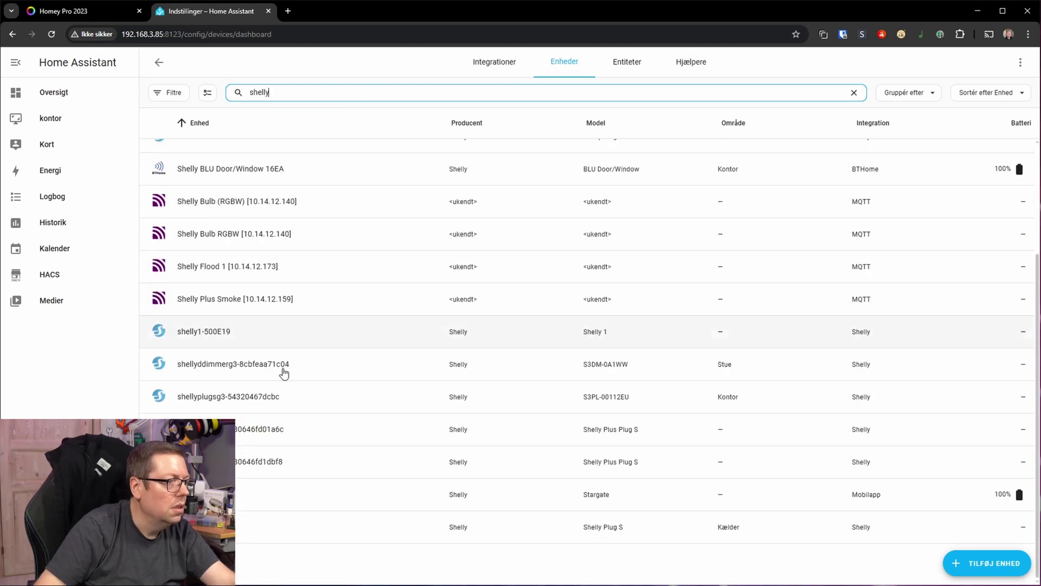
{"action": "left_click", "coordinate": [244, 370]}
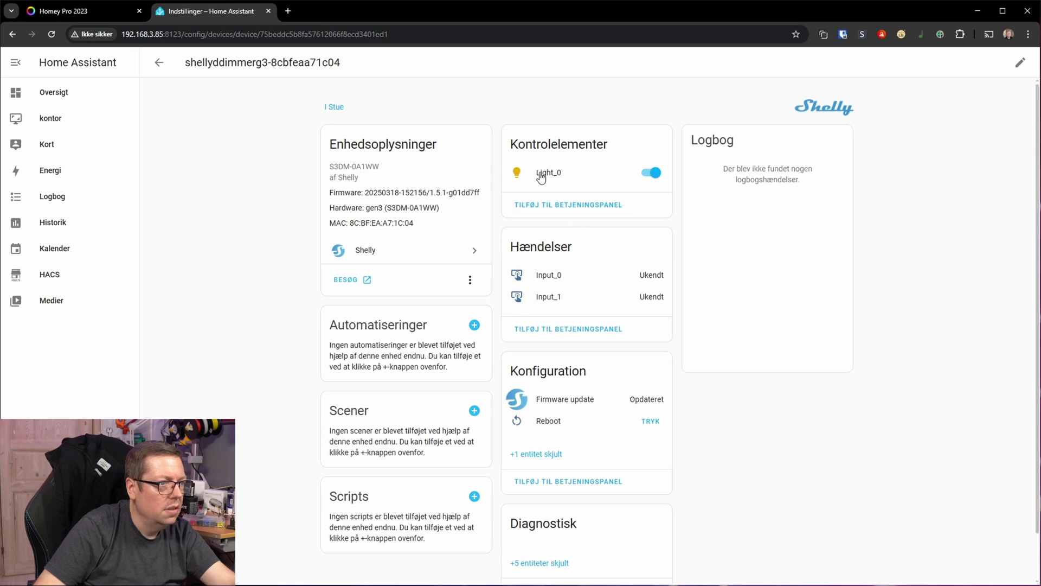
{"action": "left_click", "coordinate": [654, 173]}
{"action": "left_click", "coordinate": [654, 173]}
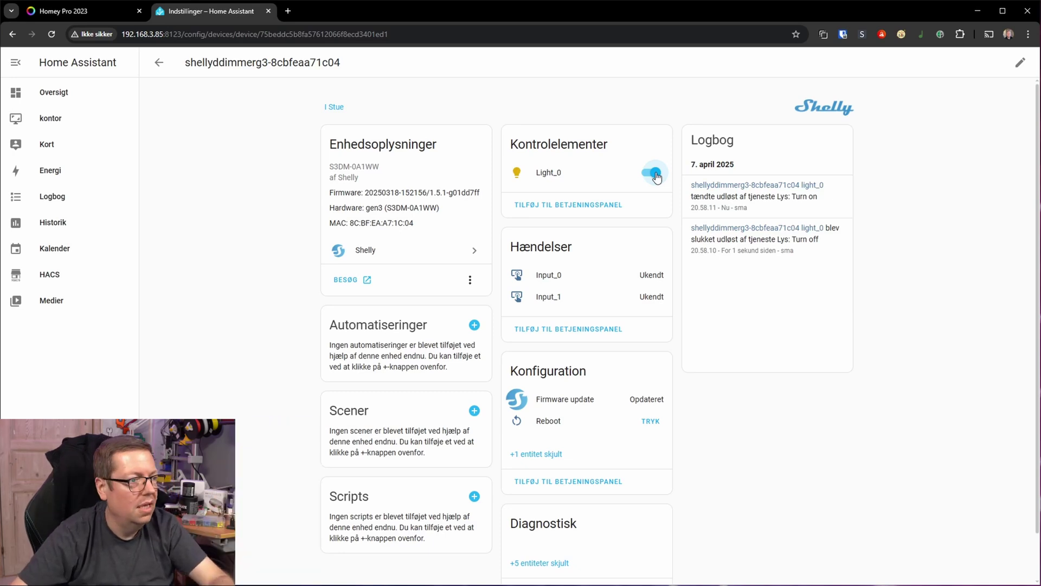
Open the brightness control of Light_0, dim the light to 34%, and raise its brightness again.
{"action": "left_click", "coordinate": [517, 173]}
{"action": "left_click_drag", "start_coordinate": [524, 220], "coordinate": [531, 288]}
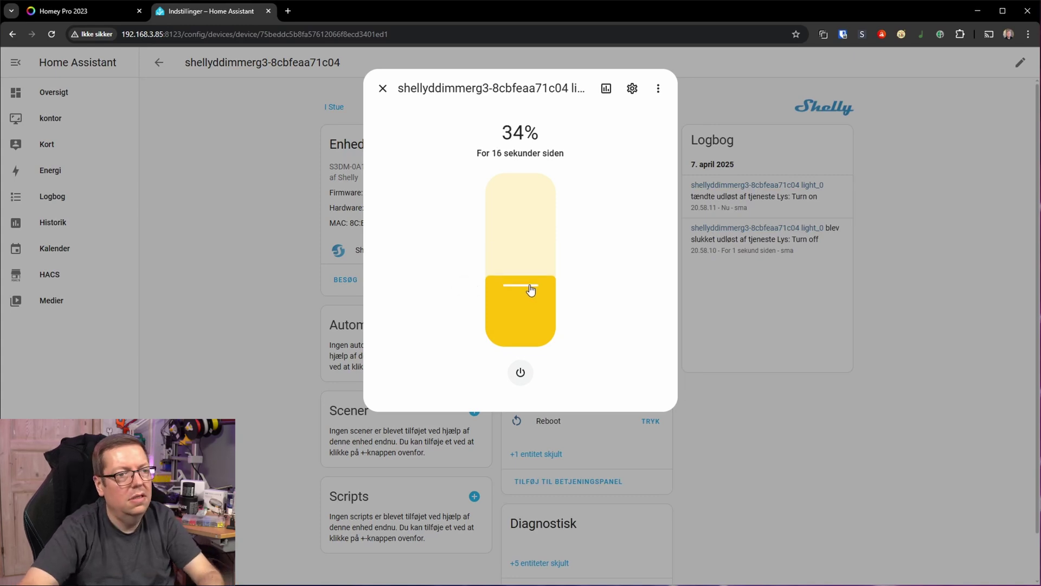
{"action": "left_click_drag", "start_coordinate": [531, 288], "coordinate": [527, 235]}
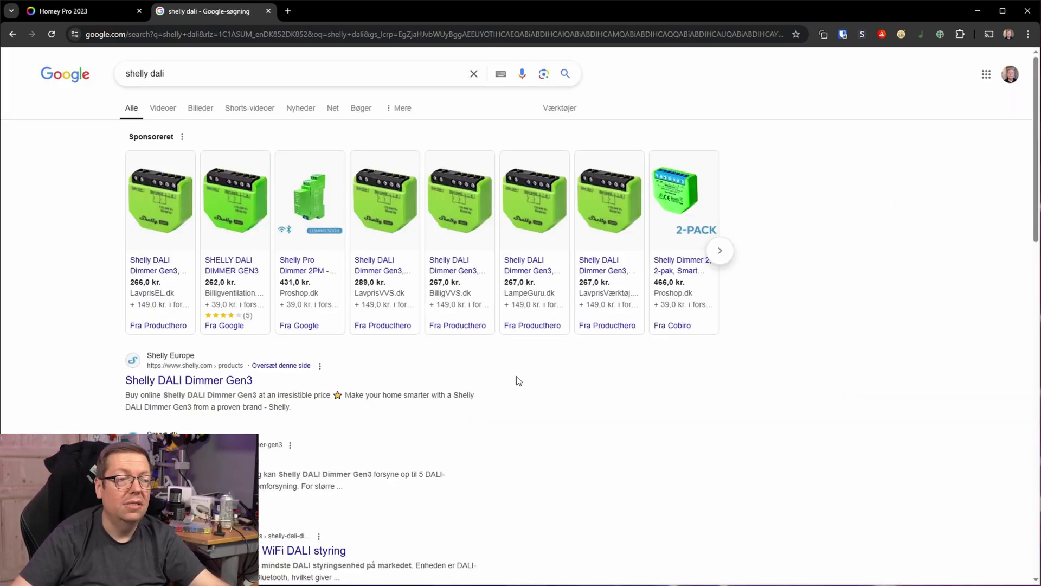
{"action": "mouse_move", "coordinate": [321, 323]}
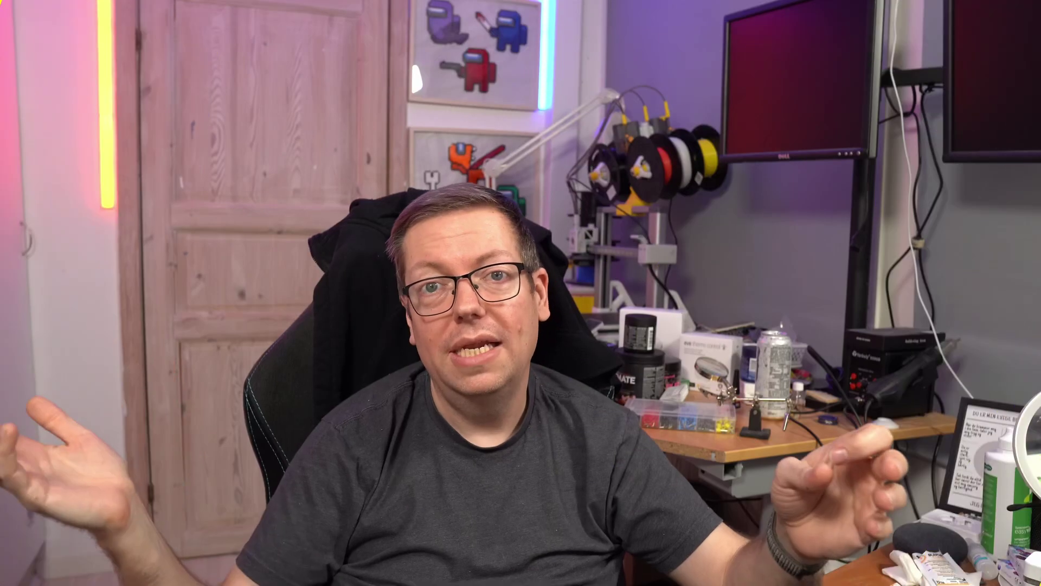